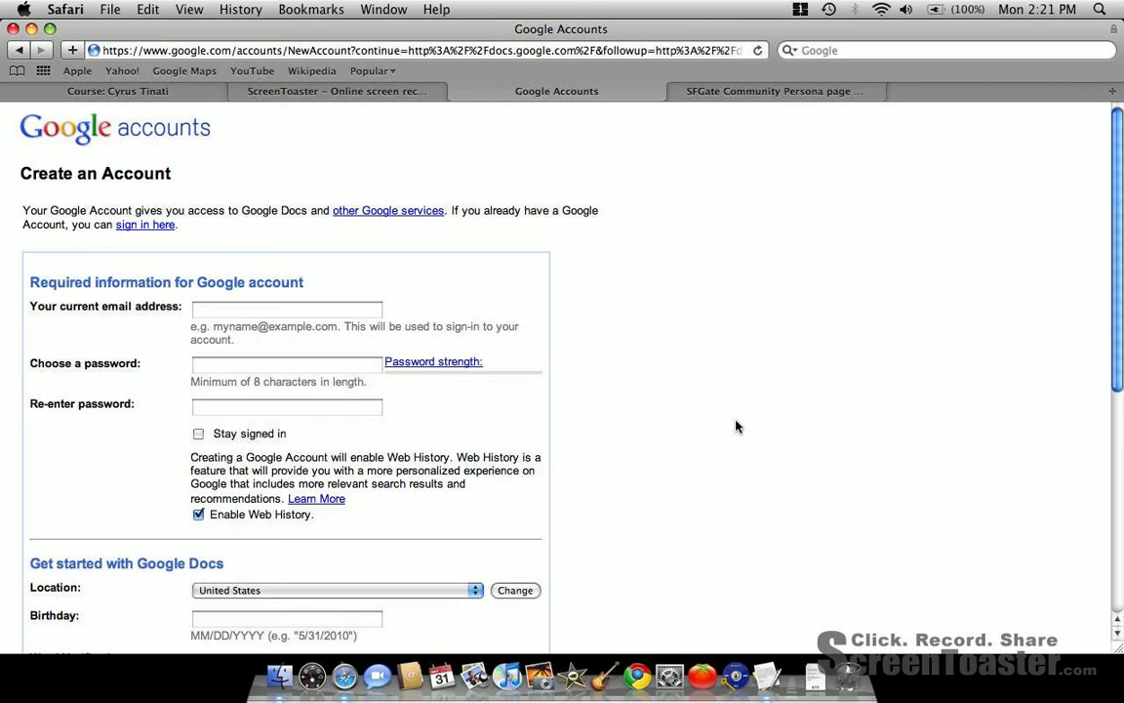
# - Review the Google account registration form down to its terms of service, and return to the Google Docs sign-in page
pyautogui.scroll(-3, 737, 425)
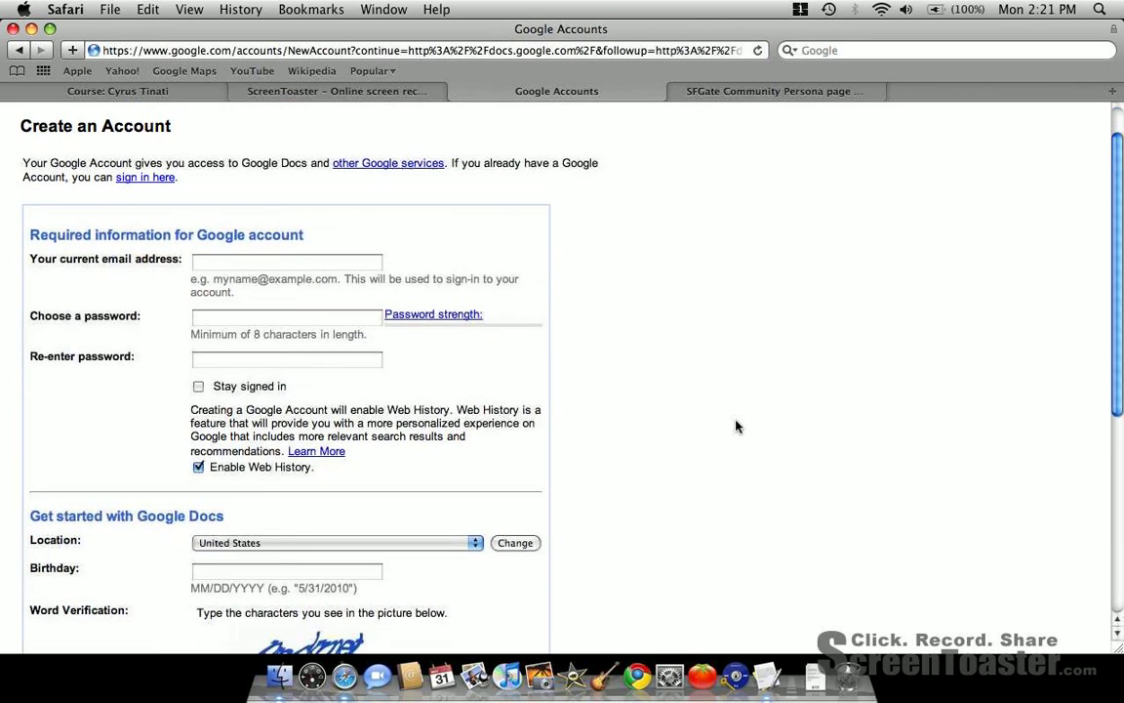
pyautogui.scroll(-10, 737, 425)
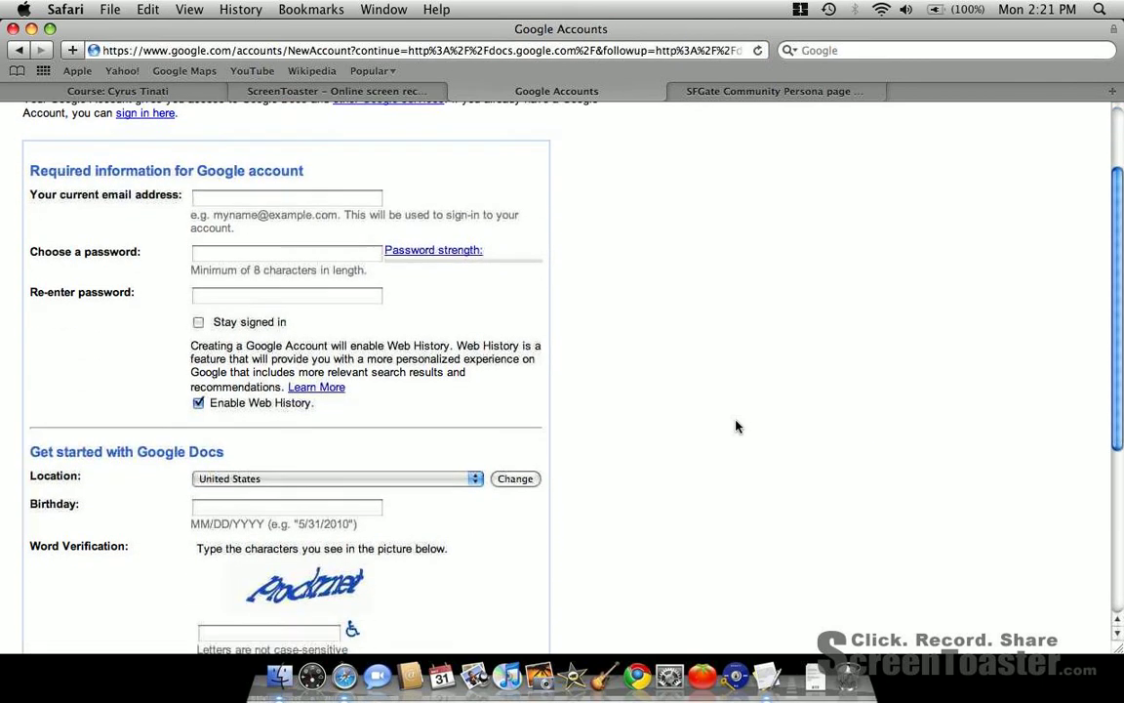
pyautogui.scroll(-9, 737, 425)
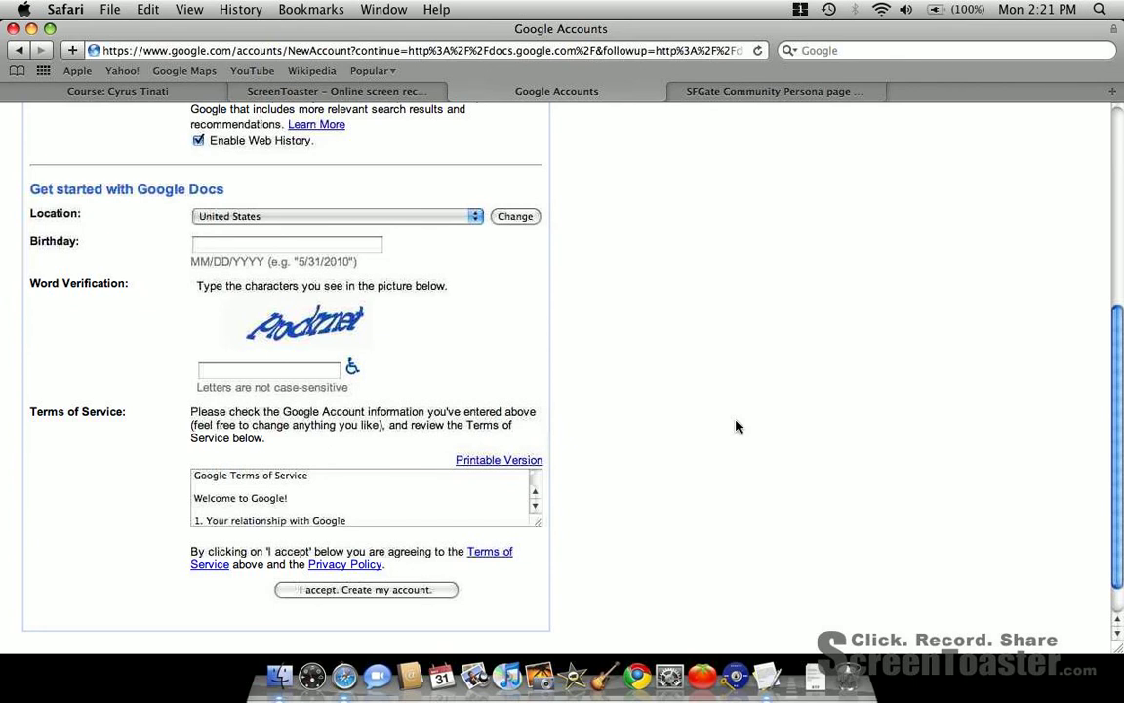
pyautogui.press('super+Left')
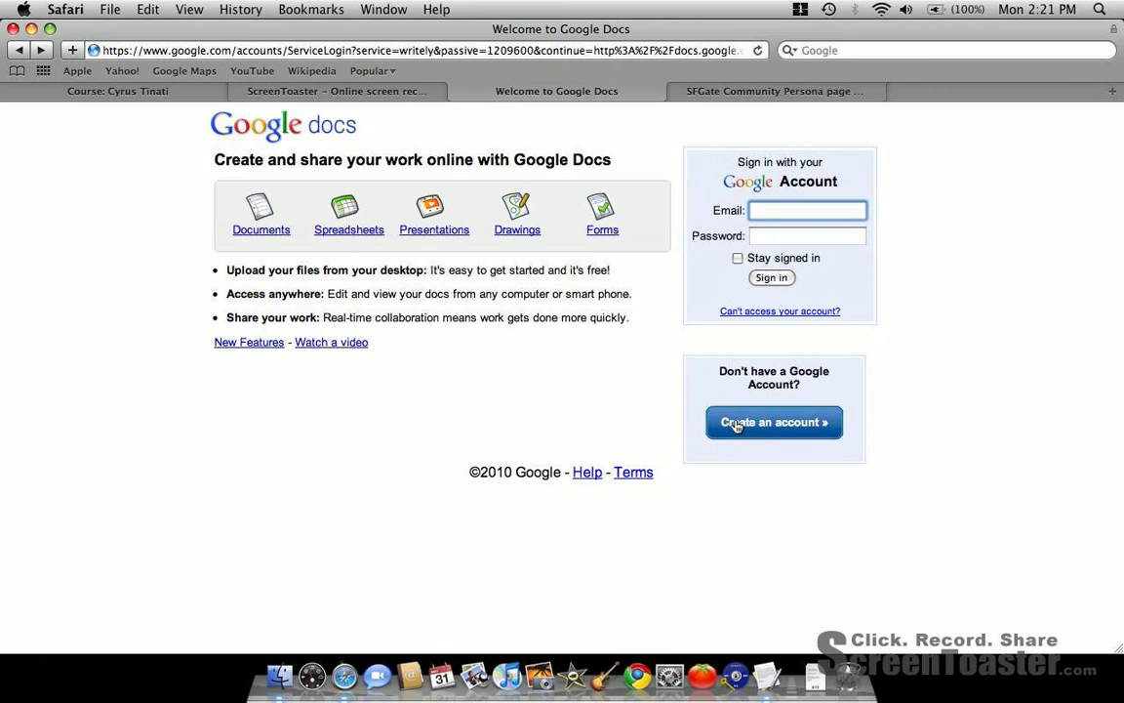
# - Sign in to Google Docs with the account's username and password
pyautogui.press('Tab')
pyautogui.write('******')
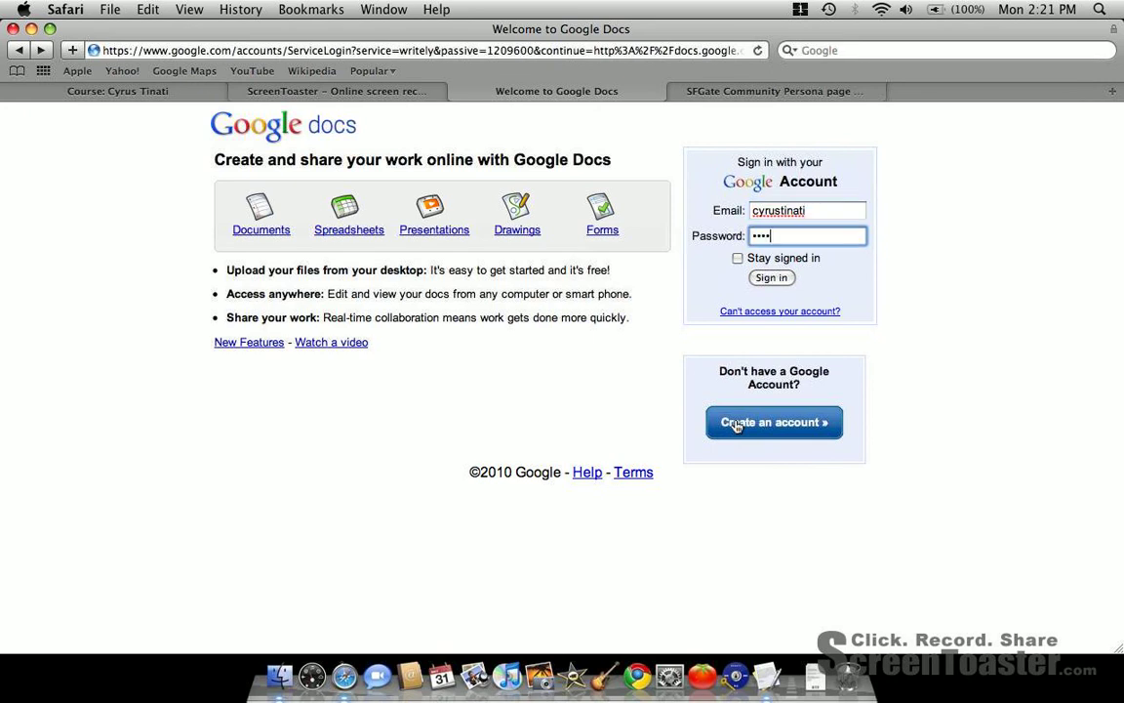
pyautogui.press('Return')
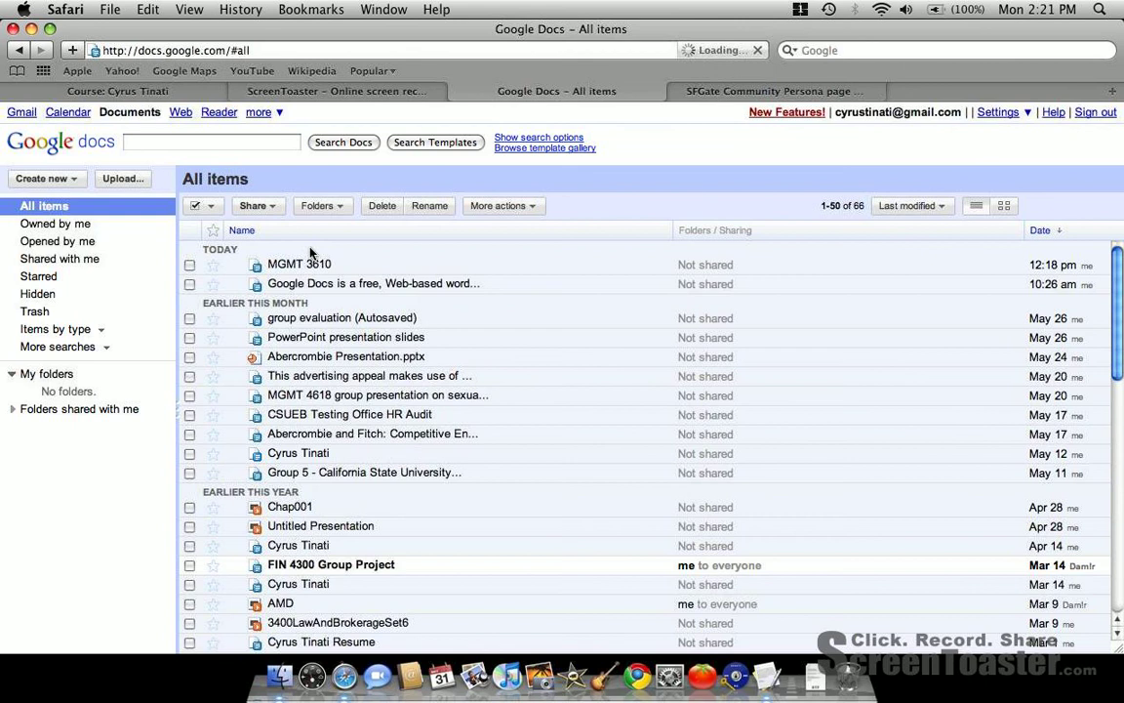
# - Create a new spreadsheet and enter the date 5/31/2010 in cell A1
pyautogui.click(80, 179)
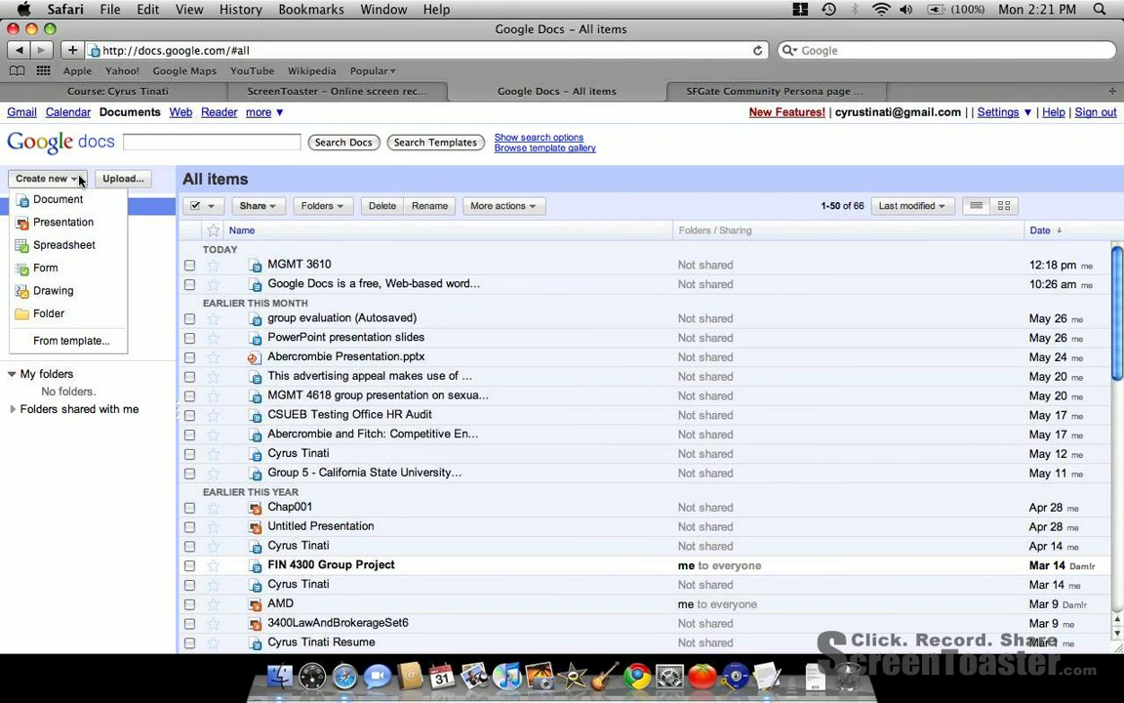
pyautogui.click(73, 251)
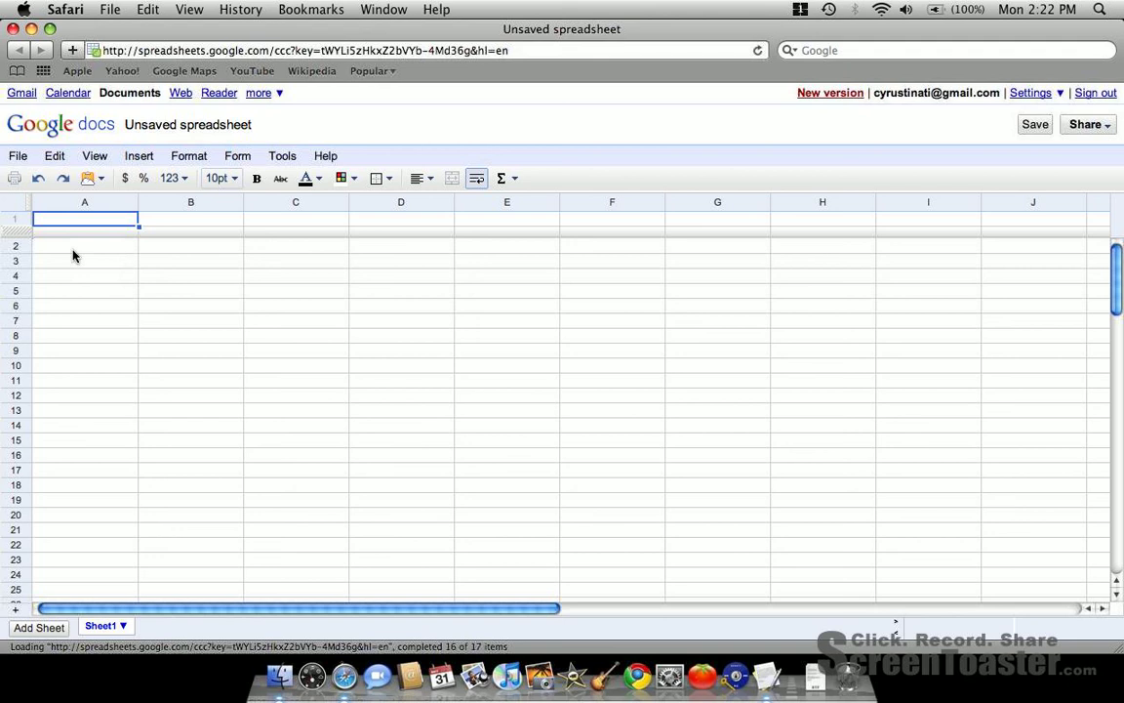
pyautogui.click(87, 220)
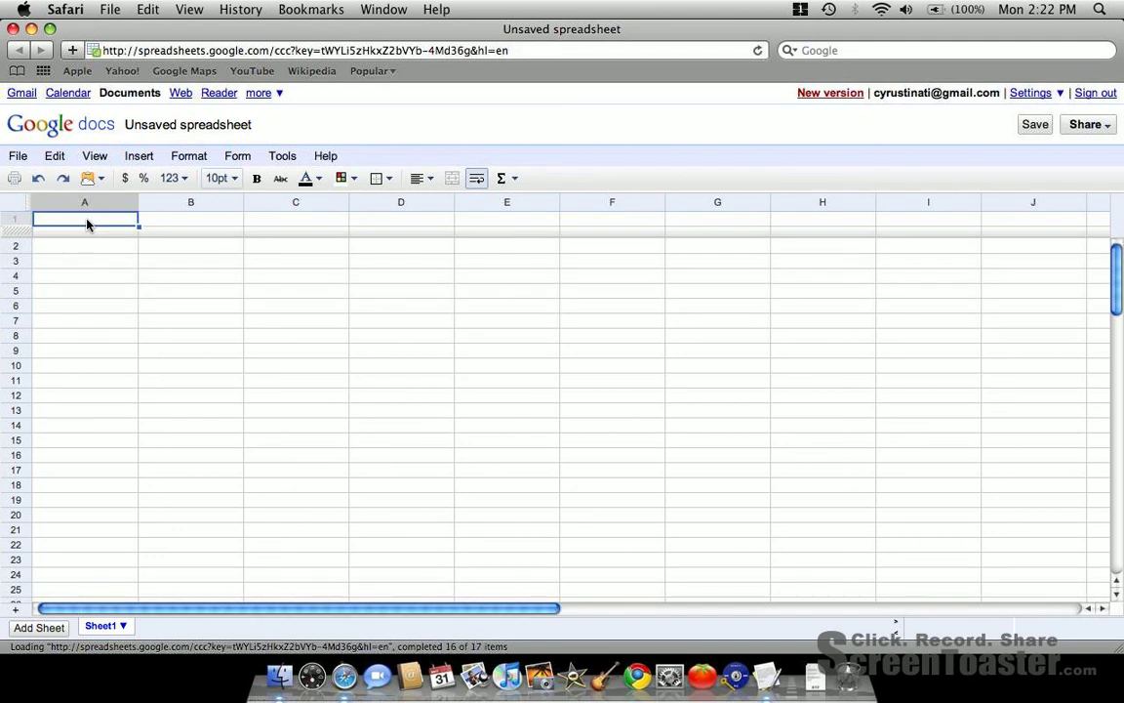
pyautogui.write('5/31/2010')
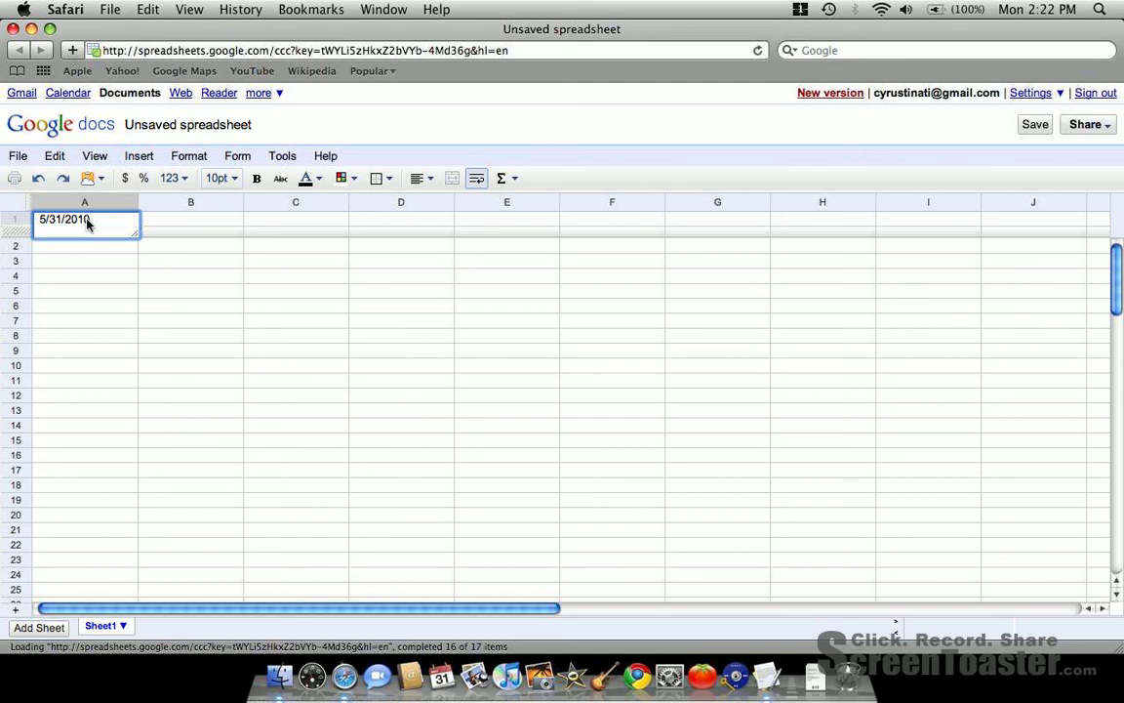
pyautogui.press('Return')
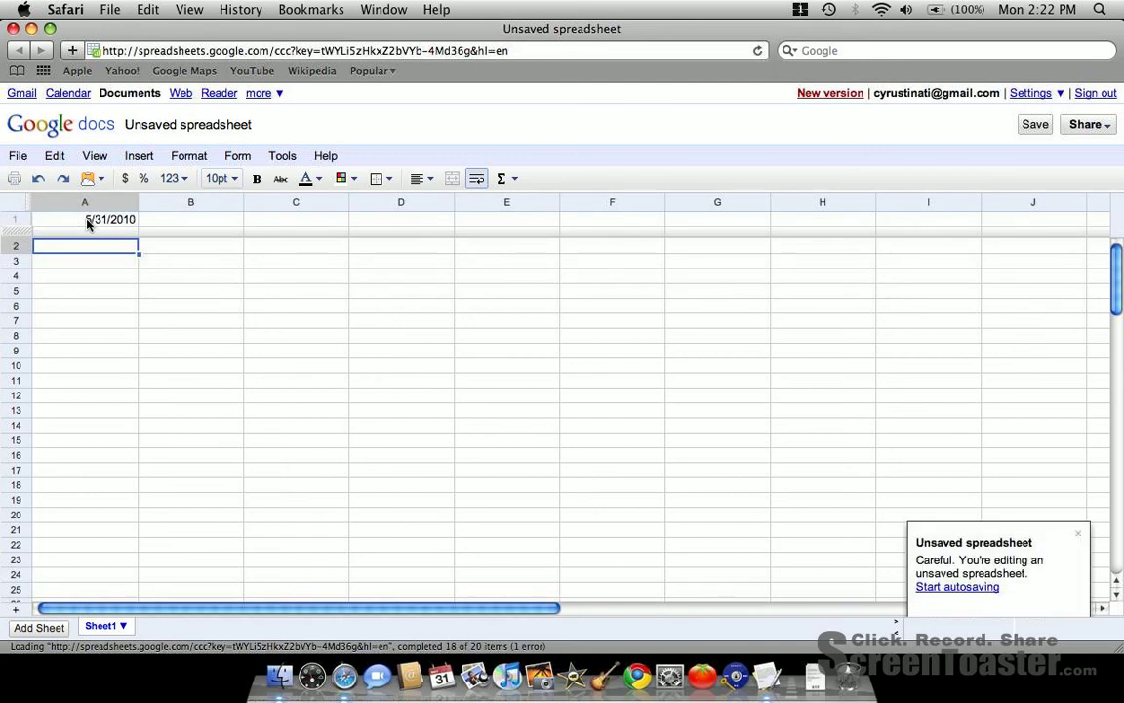
# - Change the date in cell A1 to 6/1/2010 with the calendar picker and dismiss the unsaved-spreadsheet notice
pyautogui.doubleClick(86, 222)
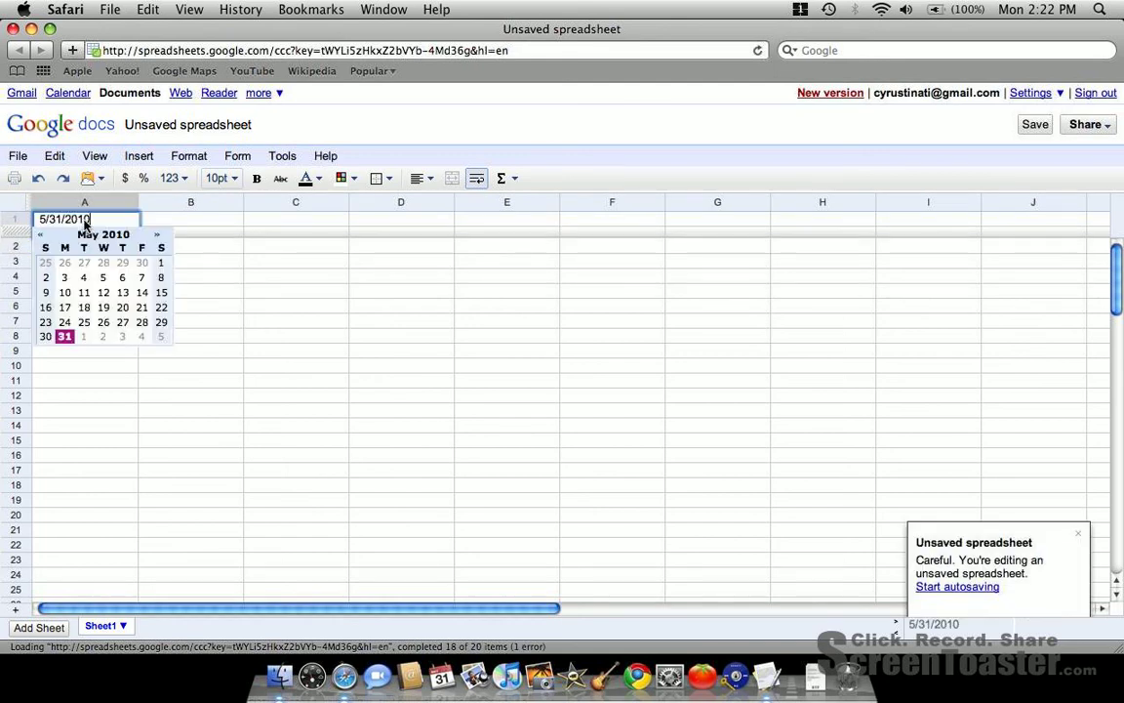
pyautogui.click(157, 237)
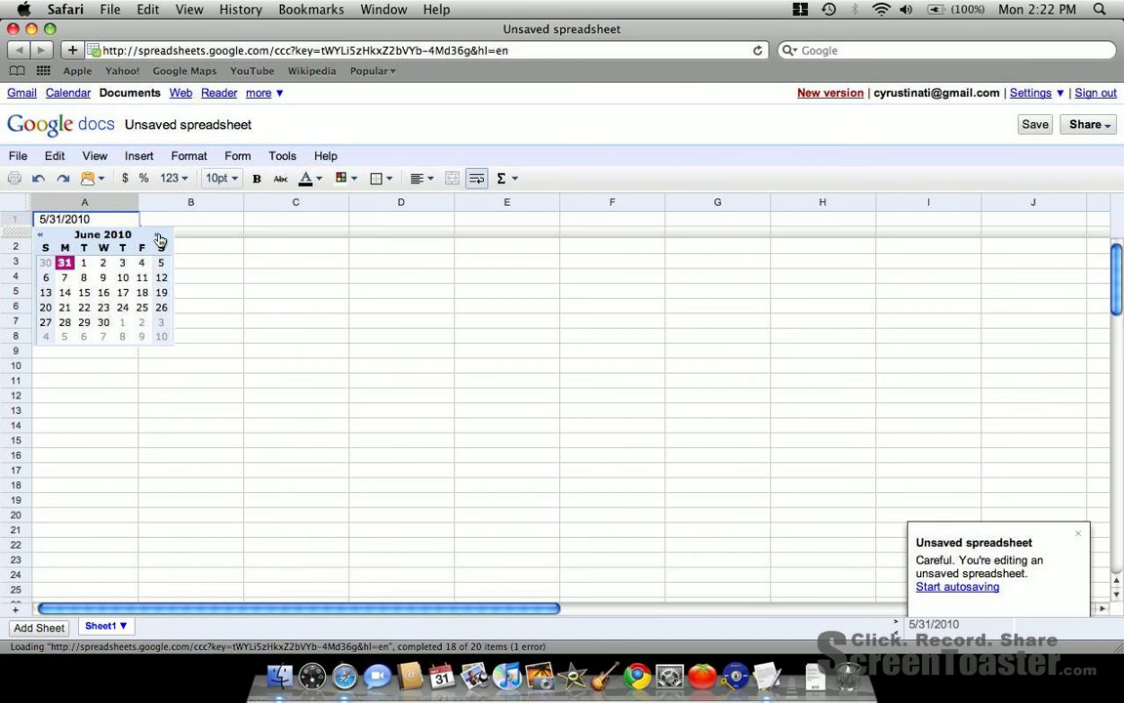
pyautogui.click(83, 264)
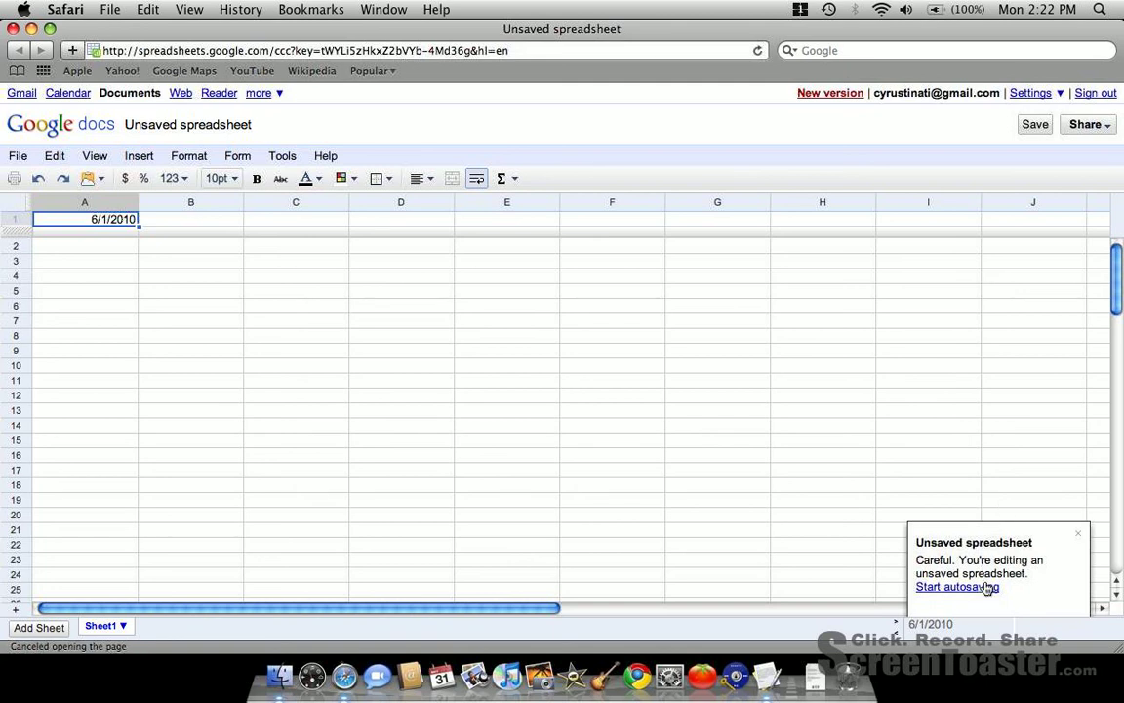
pyautogui.click(1078, 532)
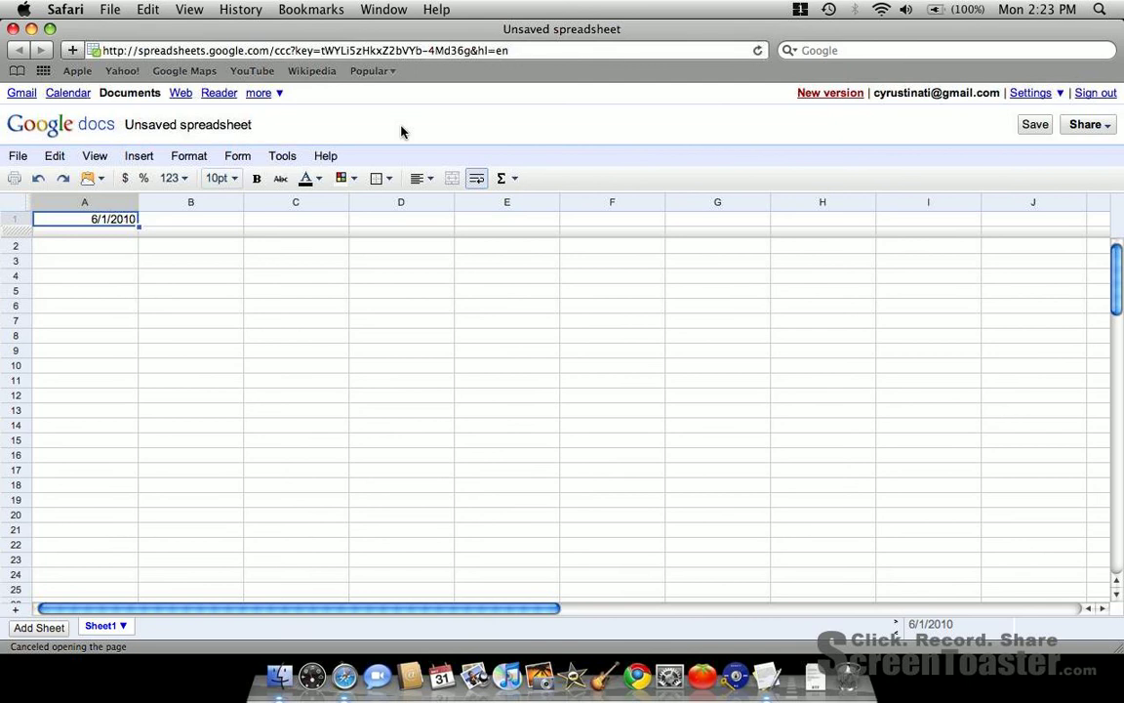
pyautogui.click(182, 178)
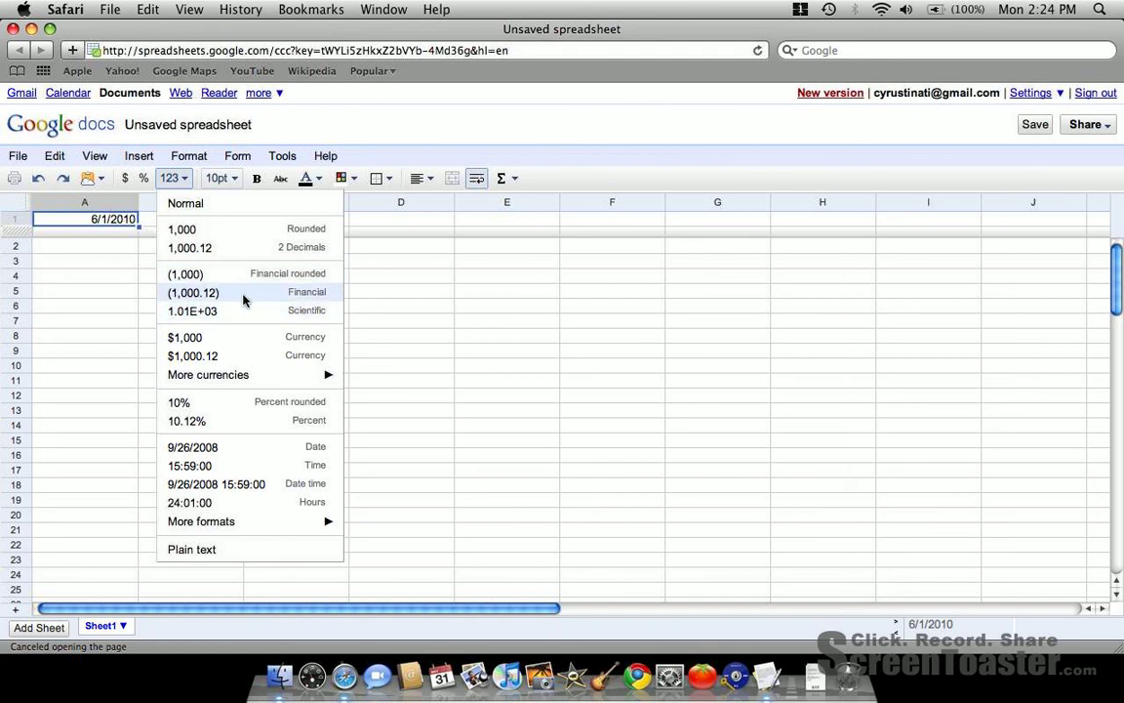
pyautogui.moveTo(234, 375)
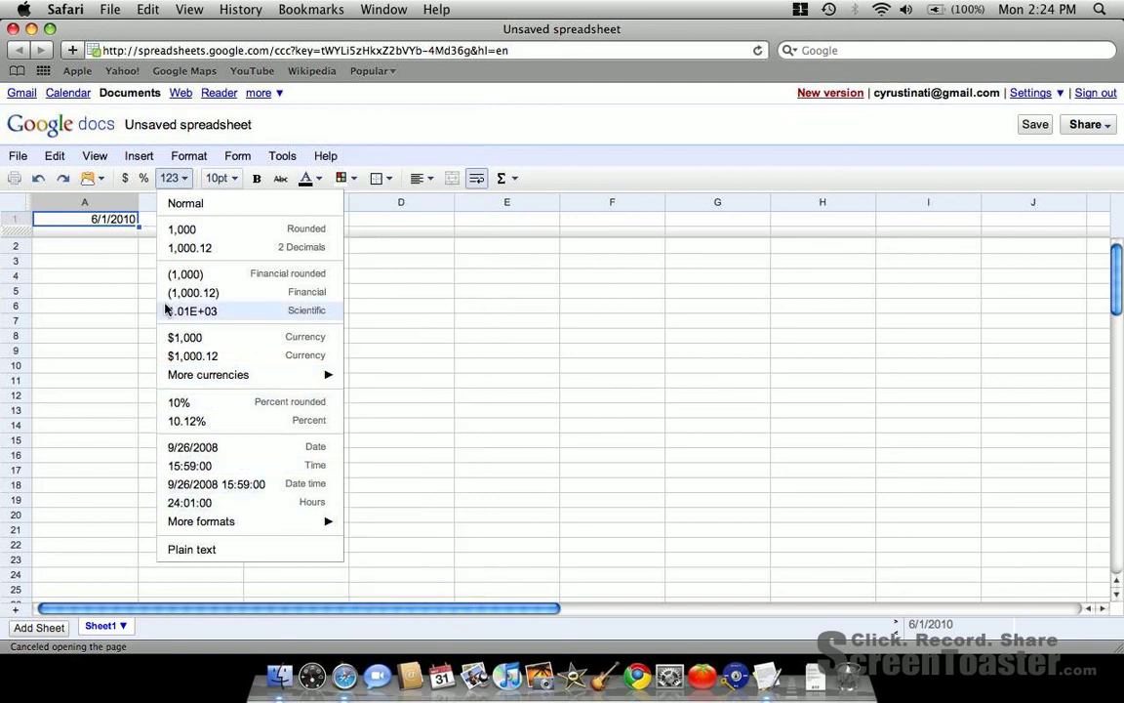
# - Enter the values 100, 200 and 300 in cells A6 to A8
pyautogui.click(105, 310)
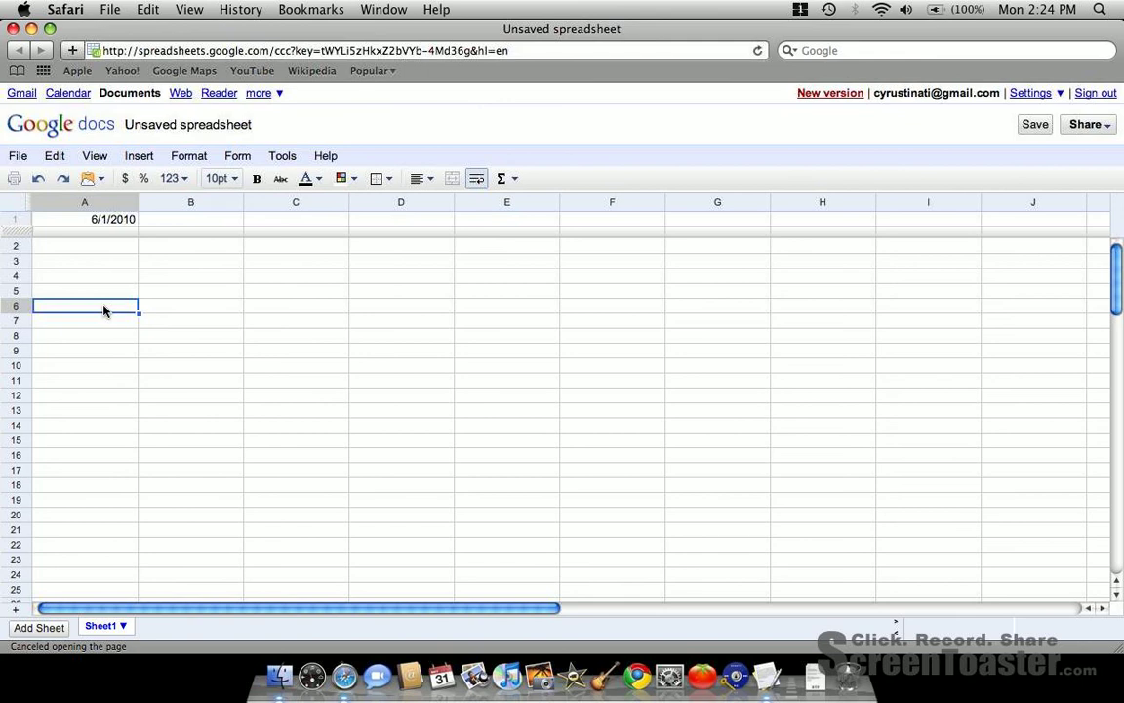
pyautogui.write('100')
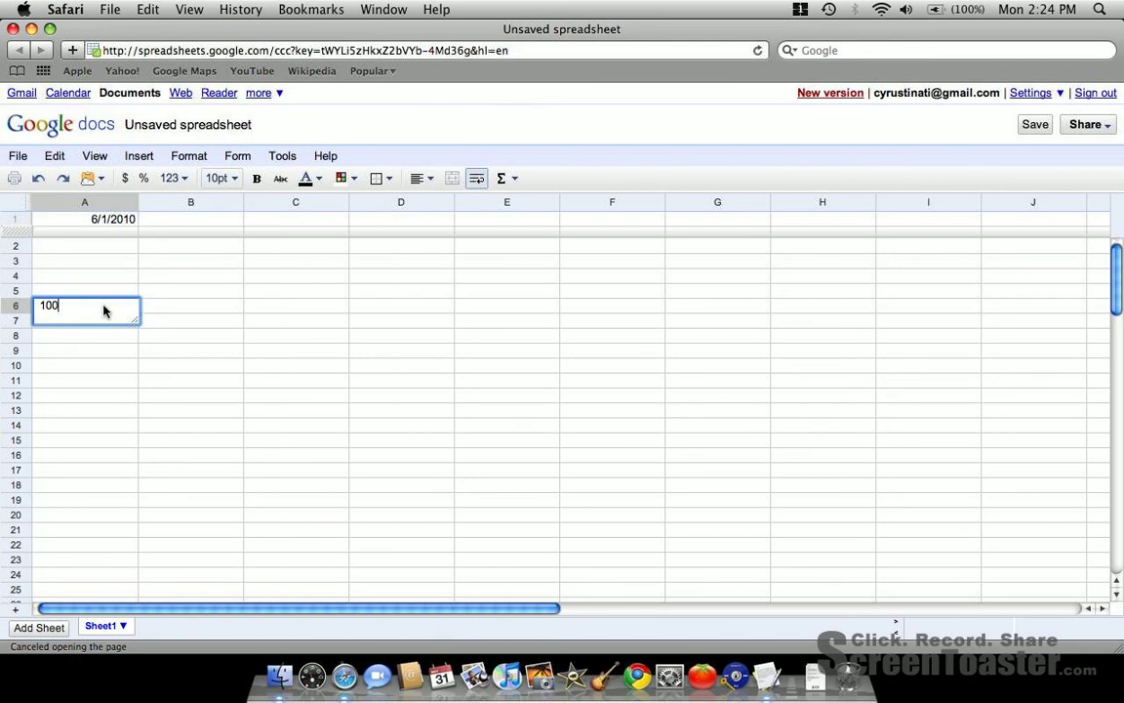
pyautogui.press('Return')
pyautogui.write('200')
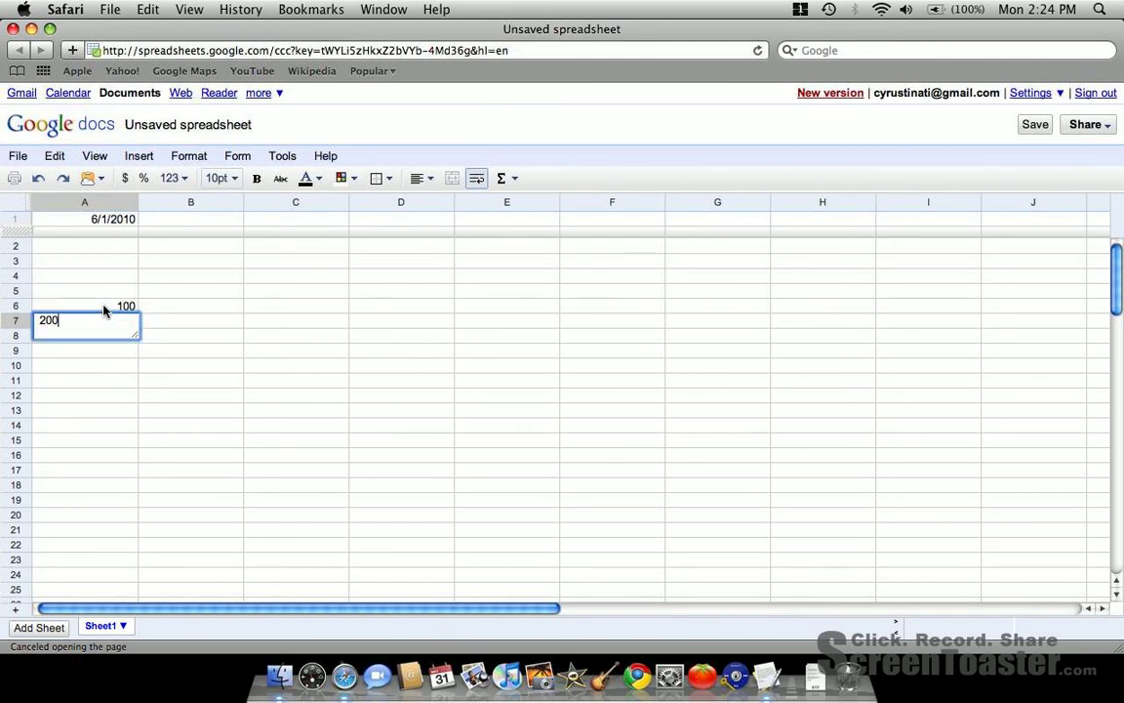
pyautogui.press('Return')
pyautogui.write('300')
pyautogui.press('Return')
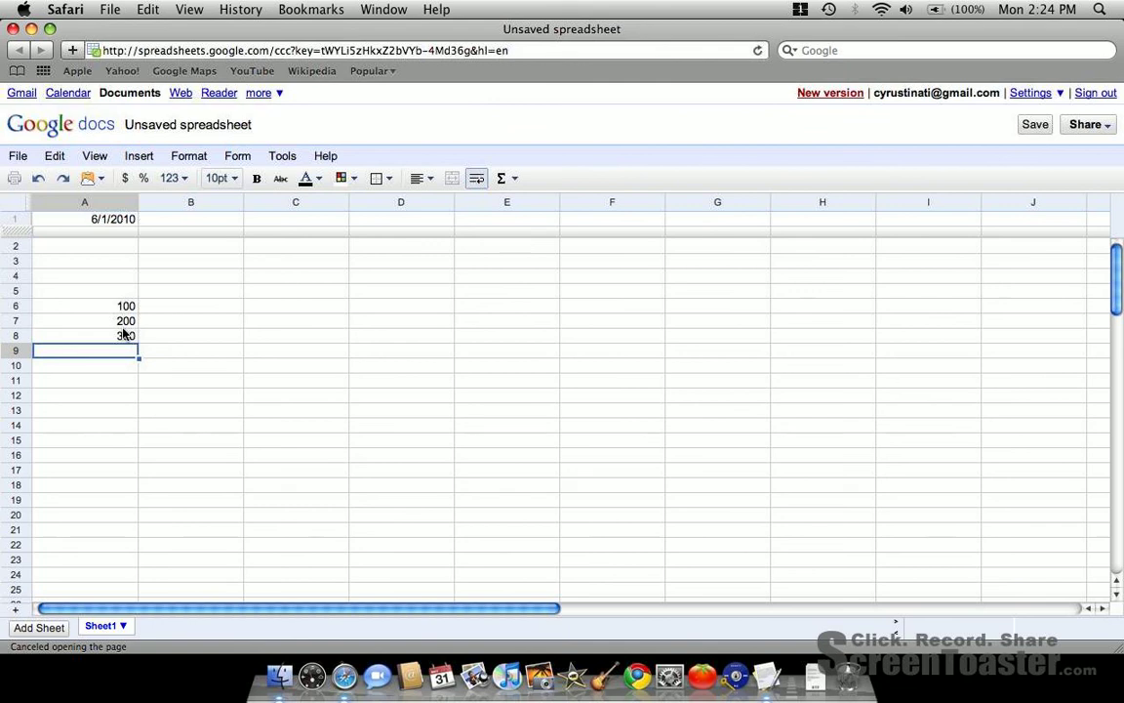
# - Format the values in cells A6 to A8 as yen/yuan currency
pyautogui.click(123, 331)
pyautogui.moveTo(123, 332)
pyautogui.mouseDown()
pyautogui.moveTo(126, 304)
pyautogui.moveTo(127, 335)
pyautogui.mouseUp()
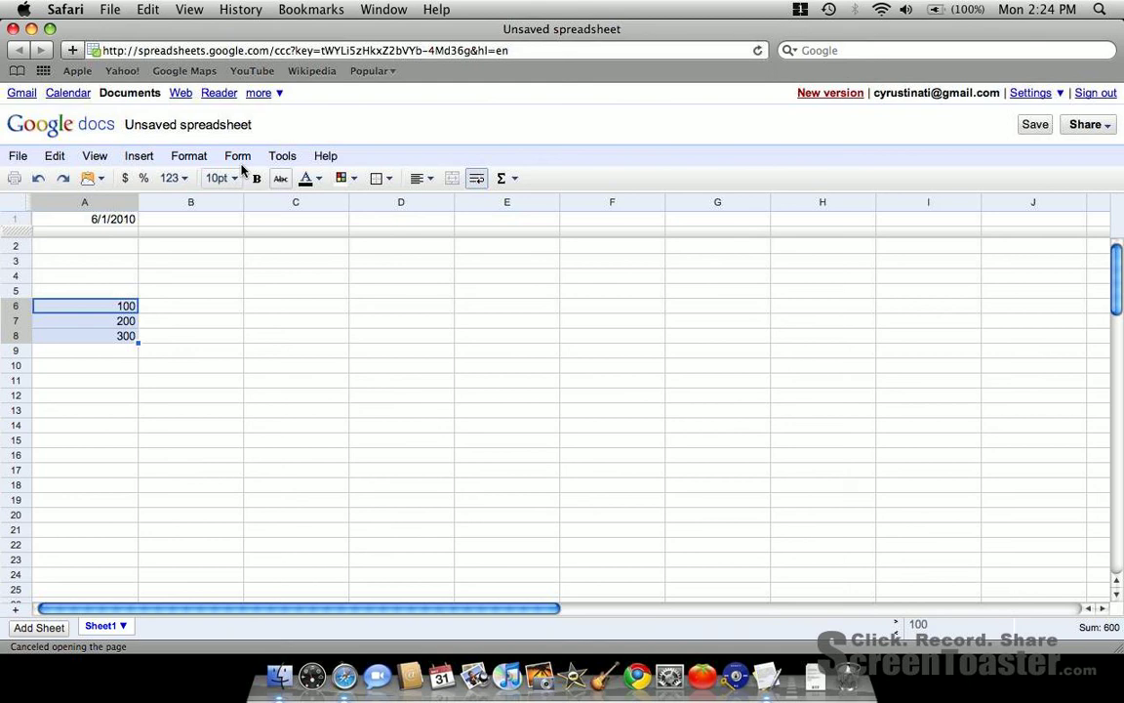
pyautogui.click(171, 179)
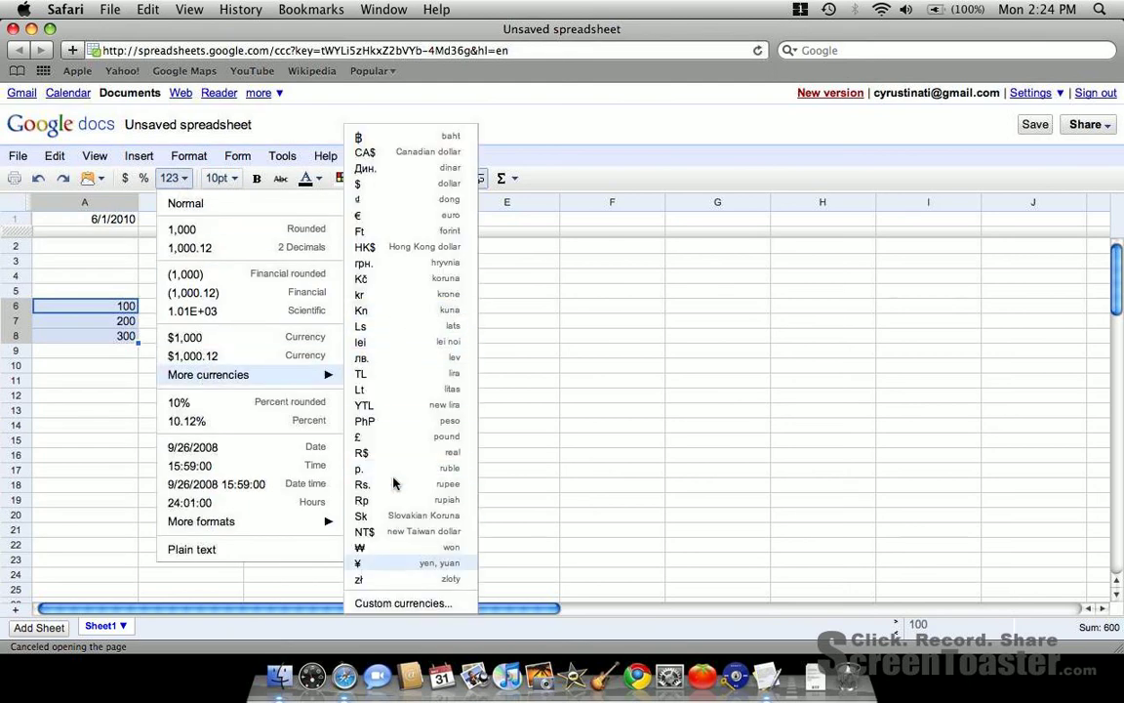
pyautogui.click(409, 564)
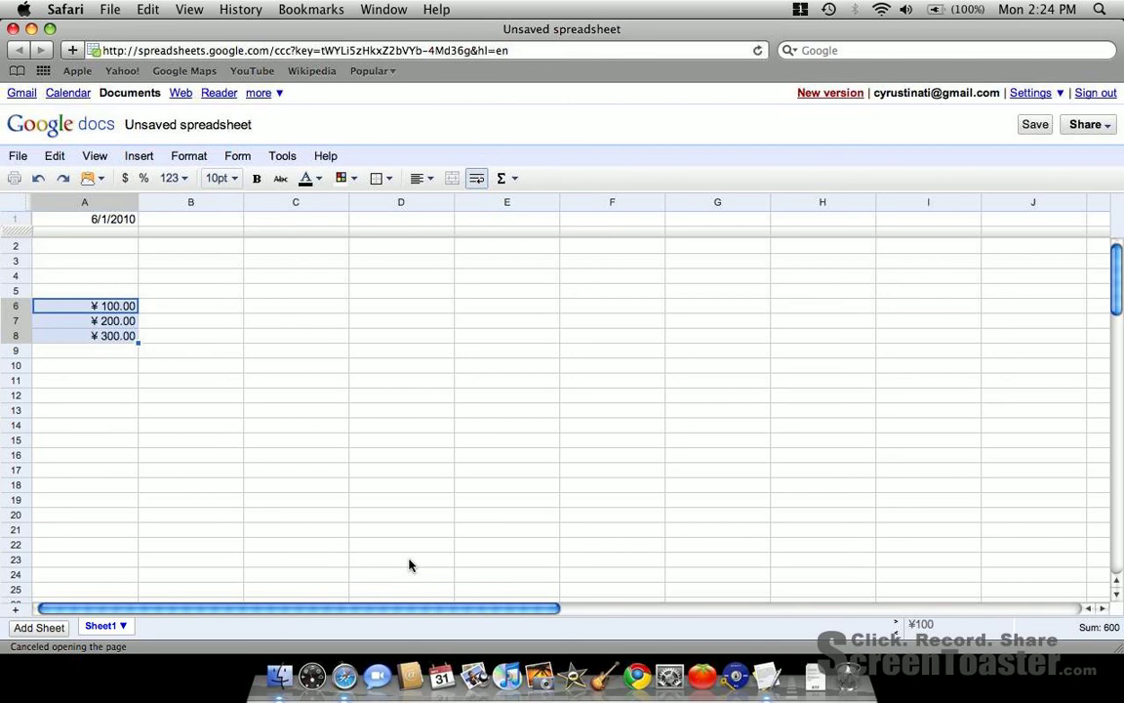
pyautogui.click(117, 308)
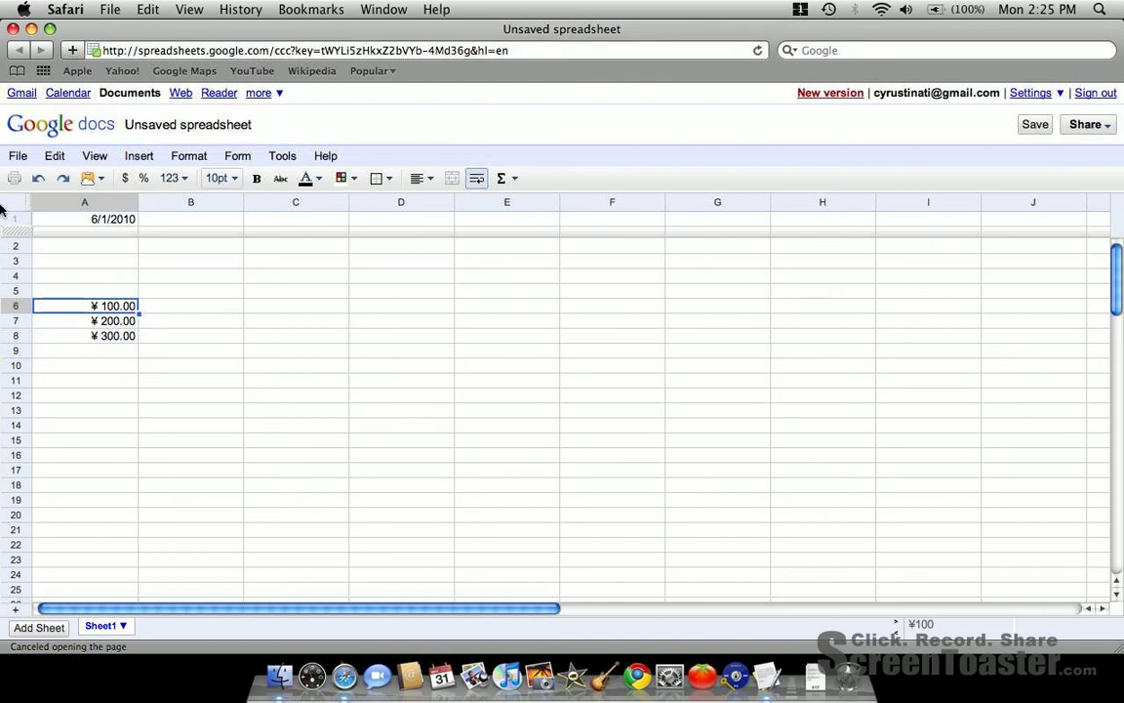
# - Examine the locale and time zone choices in the spreadsheet settings, and leave without saving
pyautogui.click(18, 156)
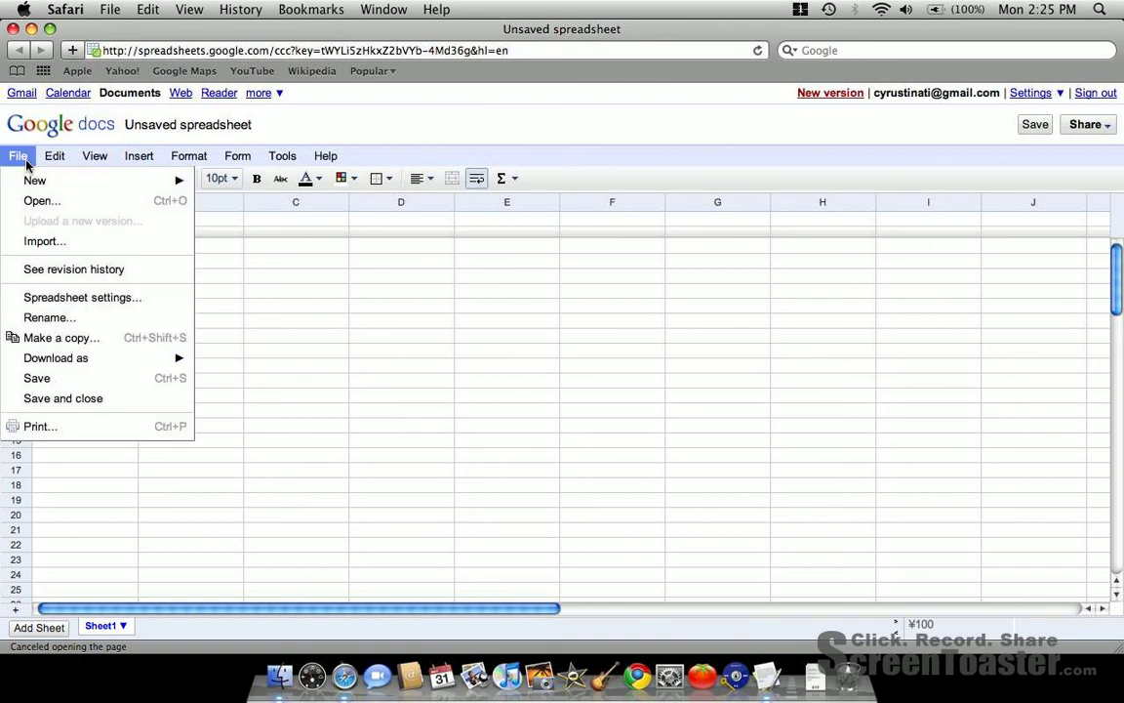
pyautogui.click(72, 297)
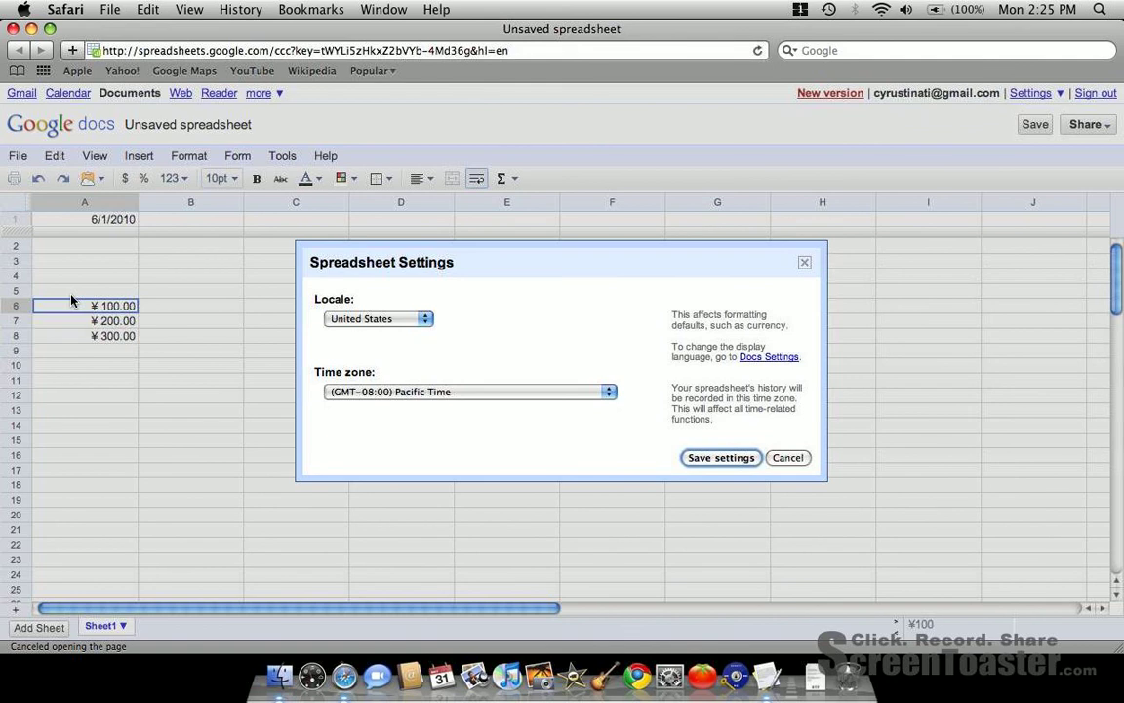
pyautogui.click(353, 320)
pyautogui.scroll(5, 353, 321)
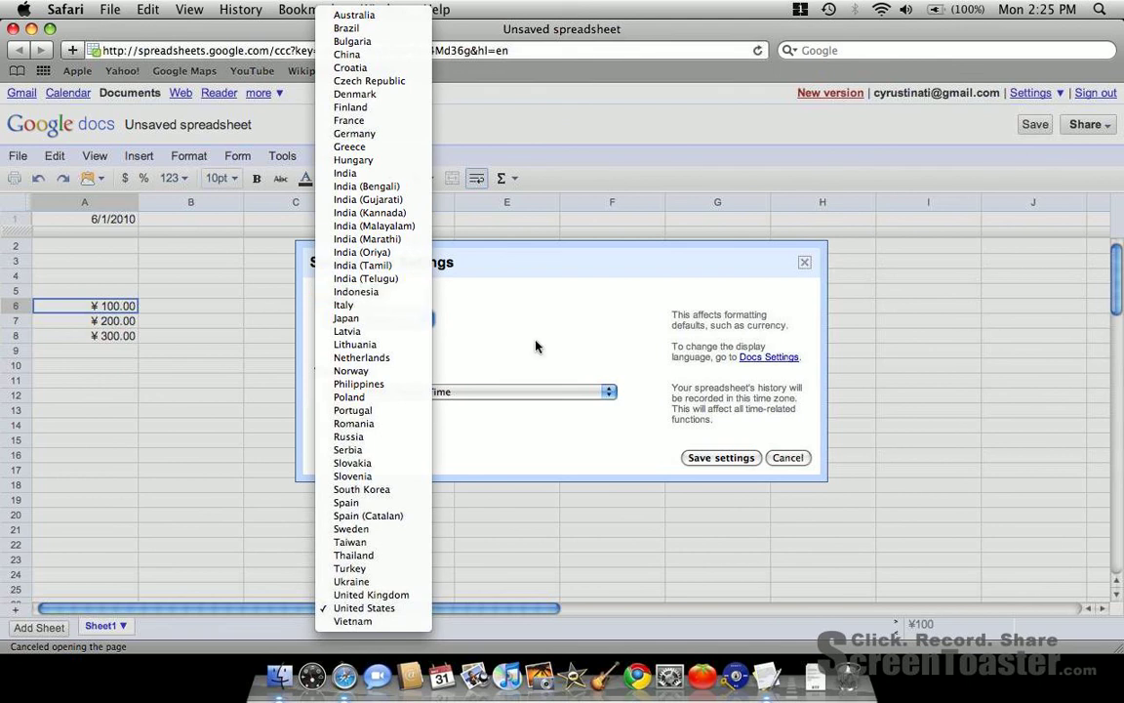
pyautogui.click(481, 305)
pyautogui.click(557, 392)
pyautogui.click(625, 380)
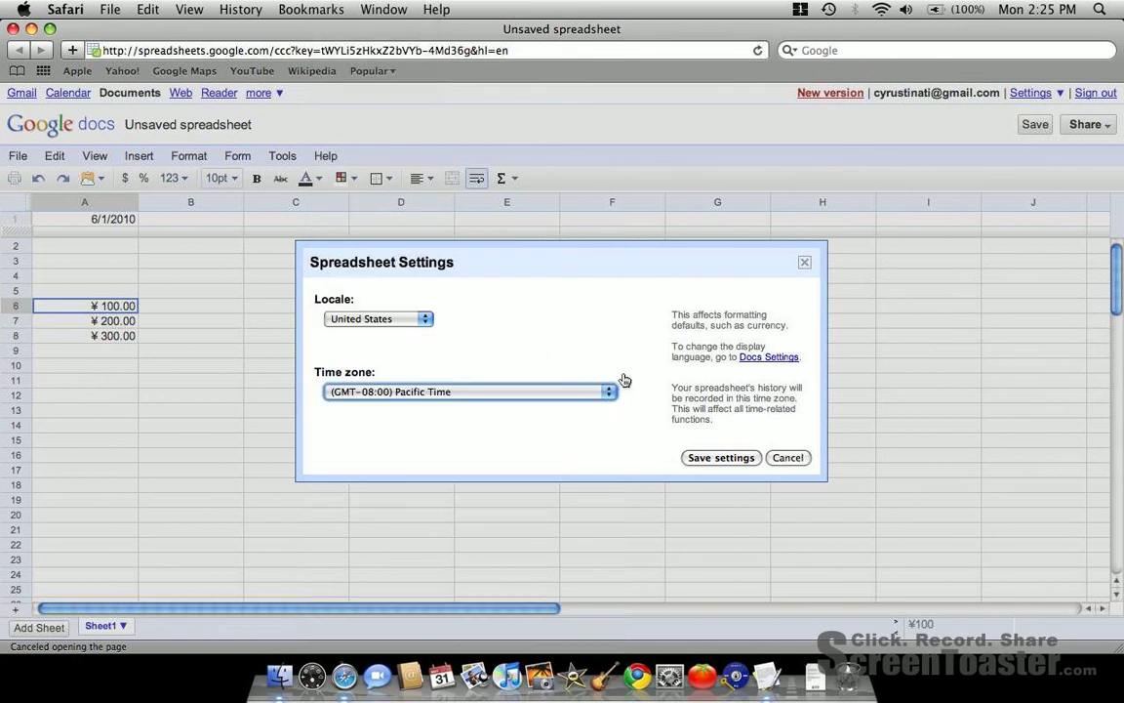
pyautogui.click(790, 460)
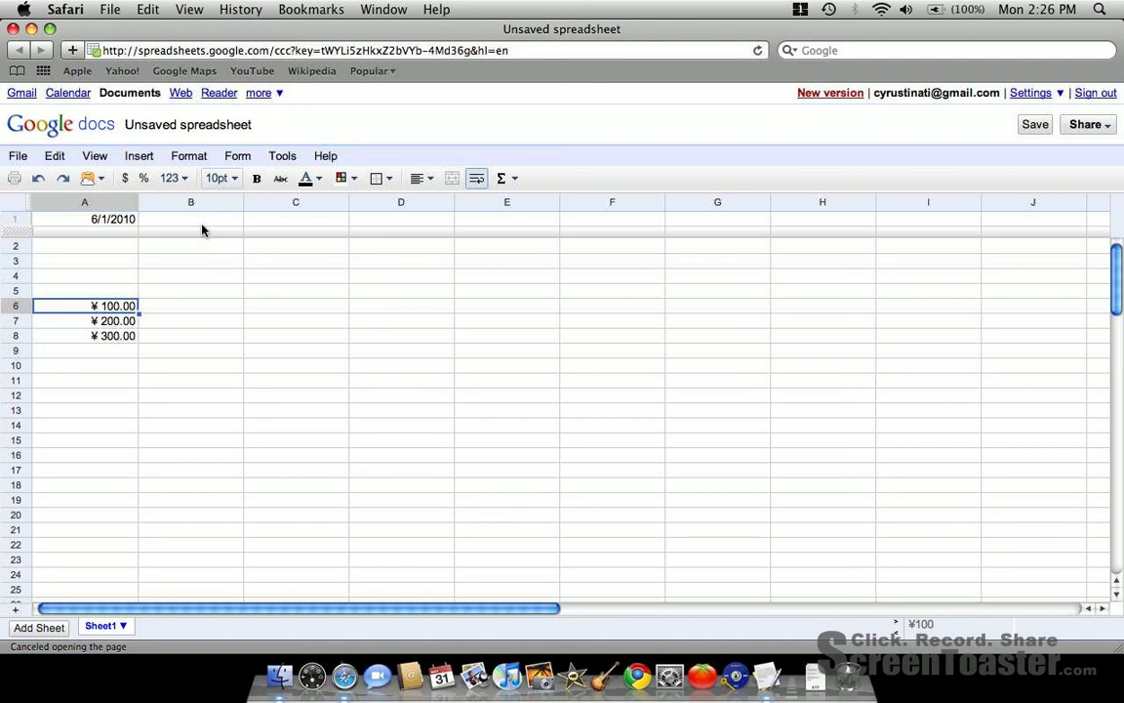
# - Examine the Financial category in the list of insertable functions, from ACCRINT down to PV and SLN, and leave the list
pyautogui.click(508, 183)
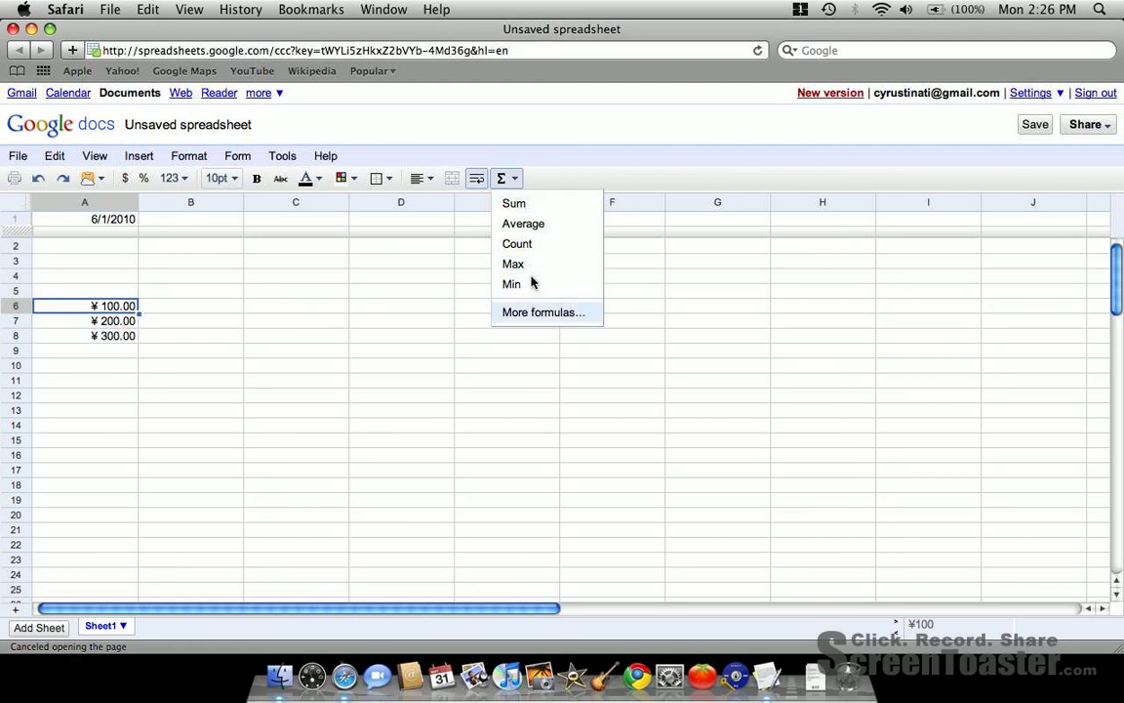
pyautogui.click(533, 313)
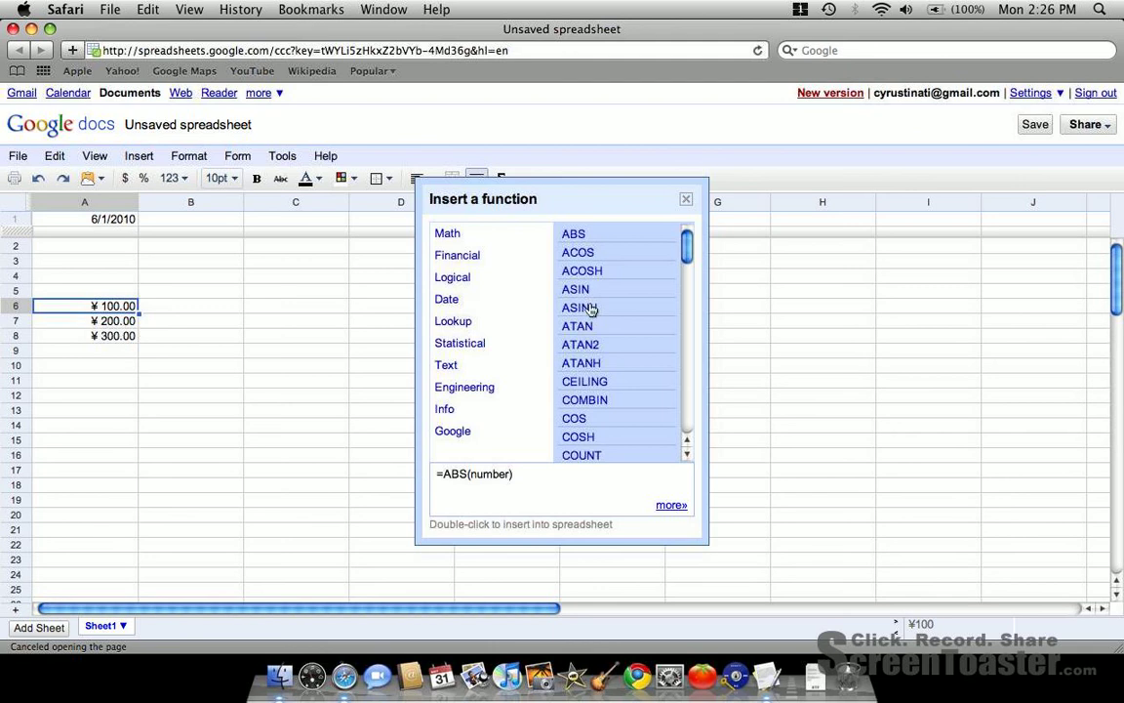
pyautogui.click(464, 253)
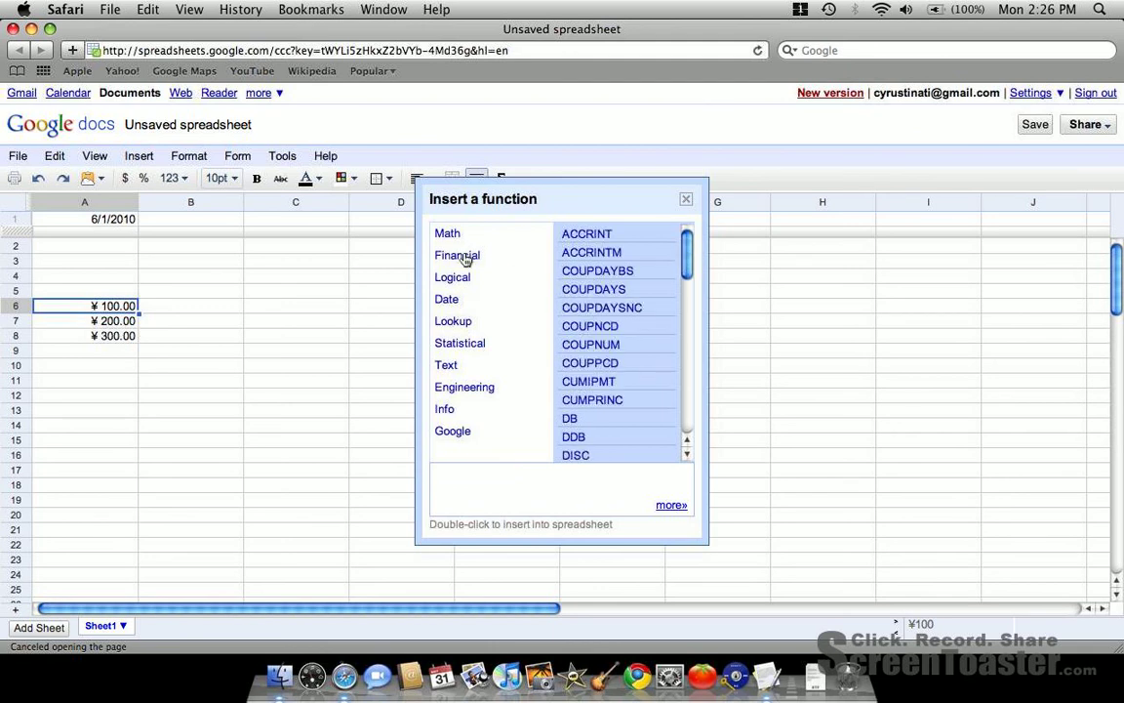
pyautogui.scroll(-4, 627, 269)
pyautogui.scroll(-1, 627, 268)
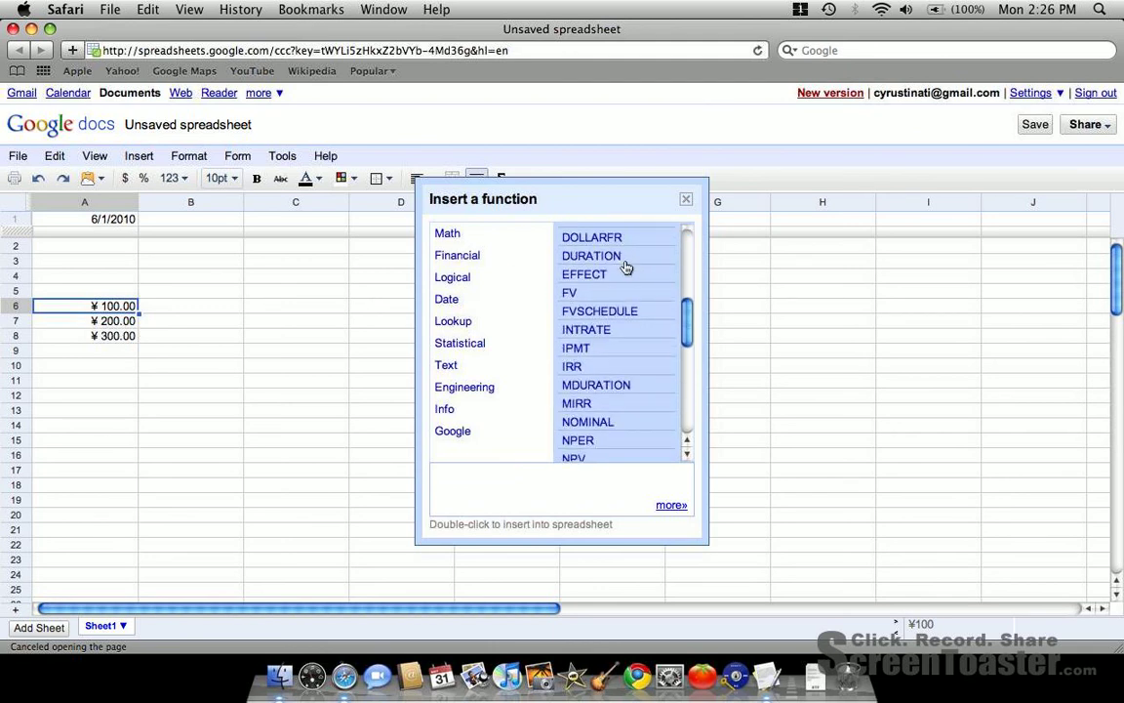
pyautogui.scroll(-2, 627, 266)
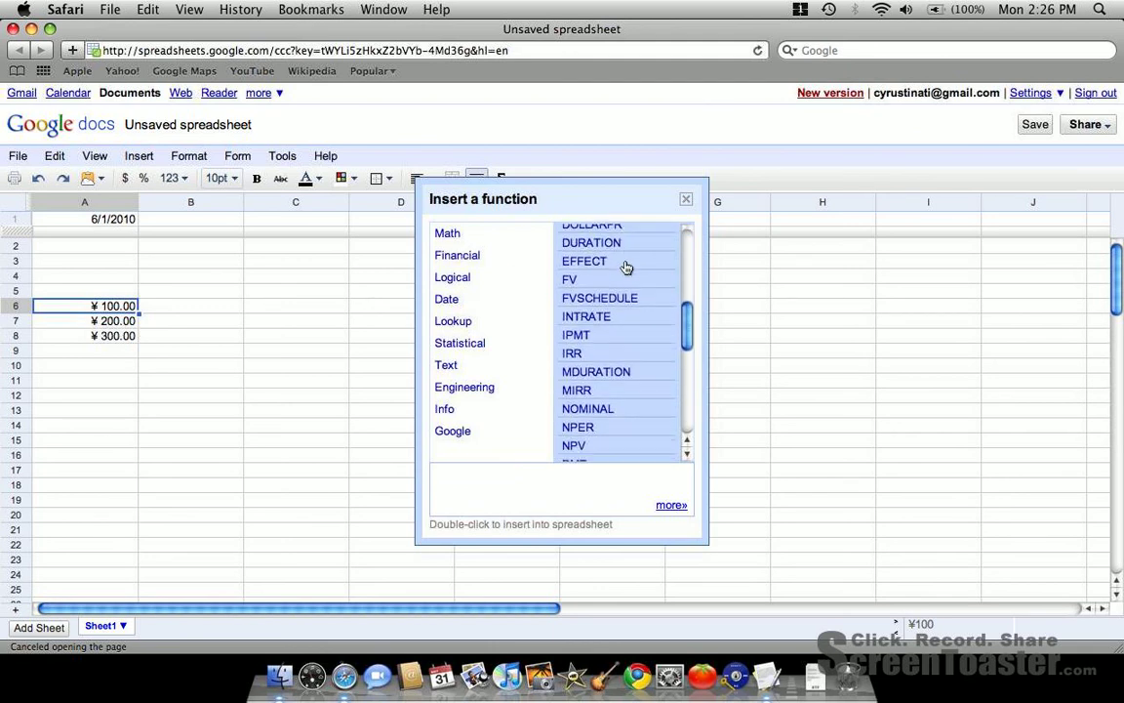
pyautogui.scroll(-3, 626, 266)
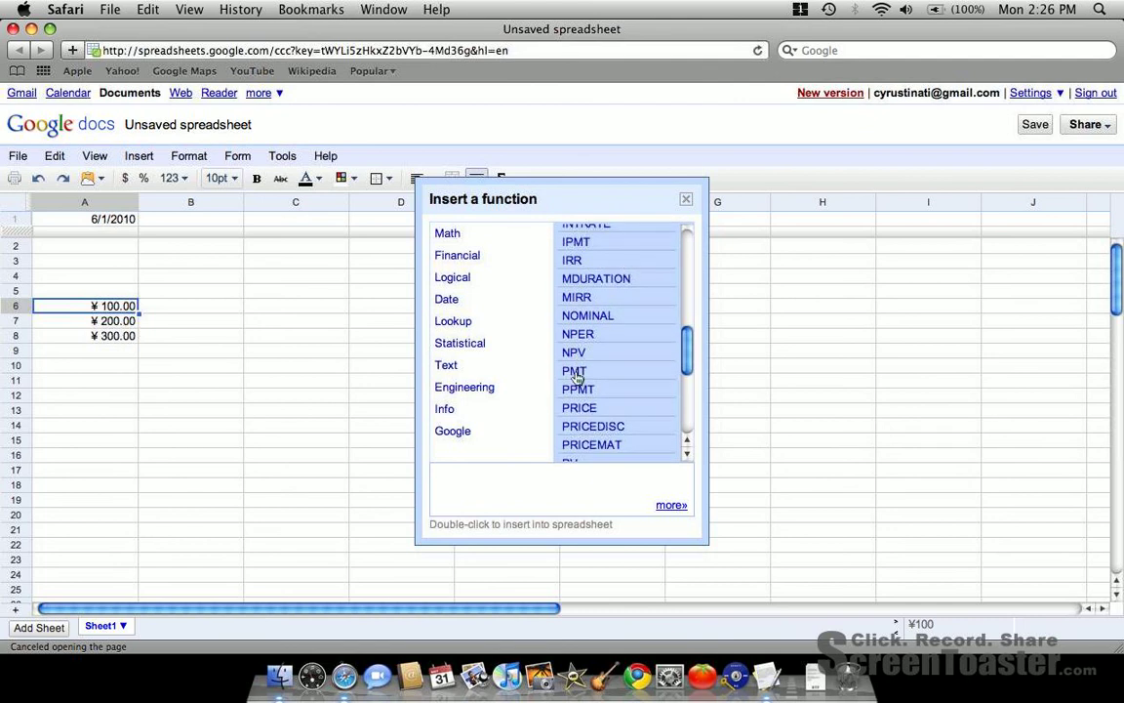
pyautogui.scroll(-4, 577, 377)
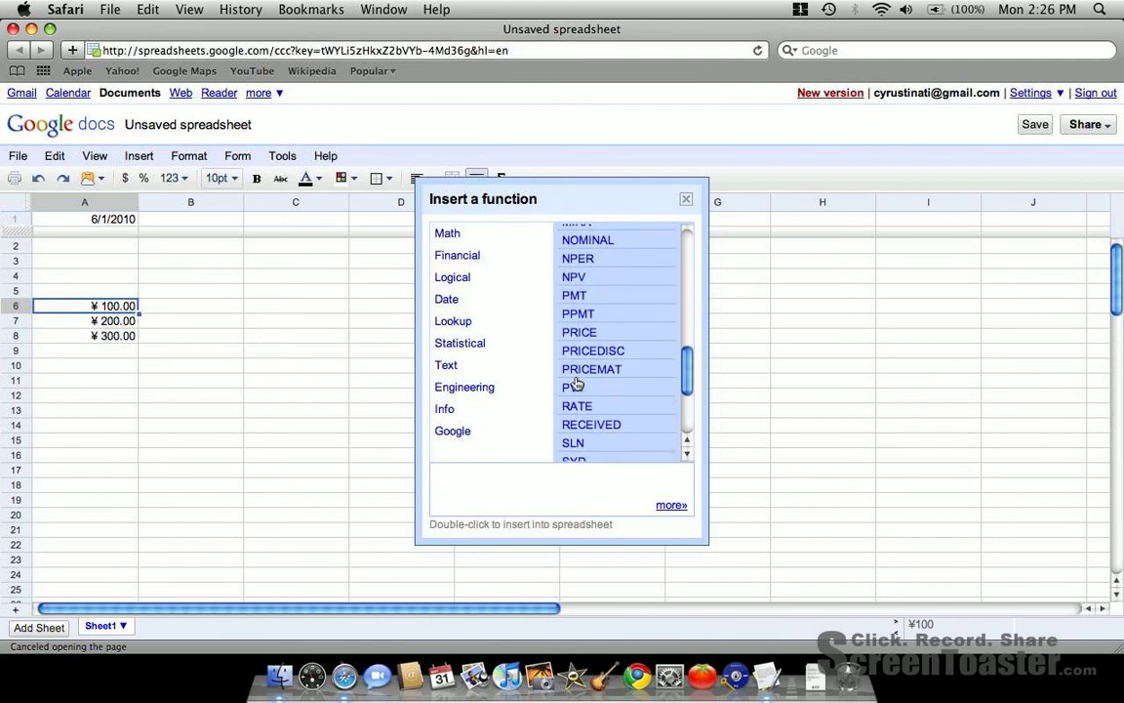
pyautogui.doubleClick(576, 391)
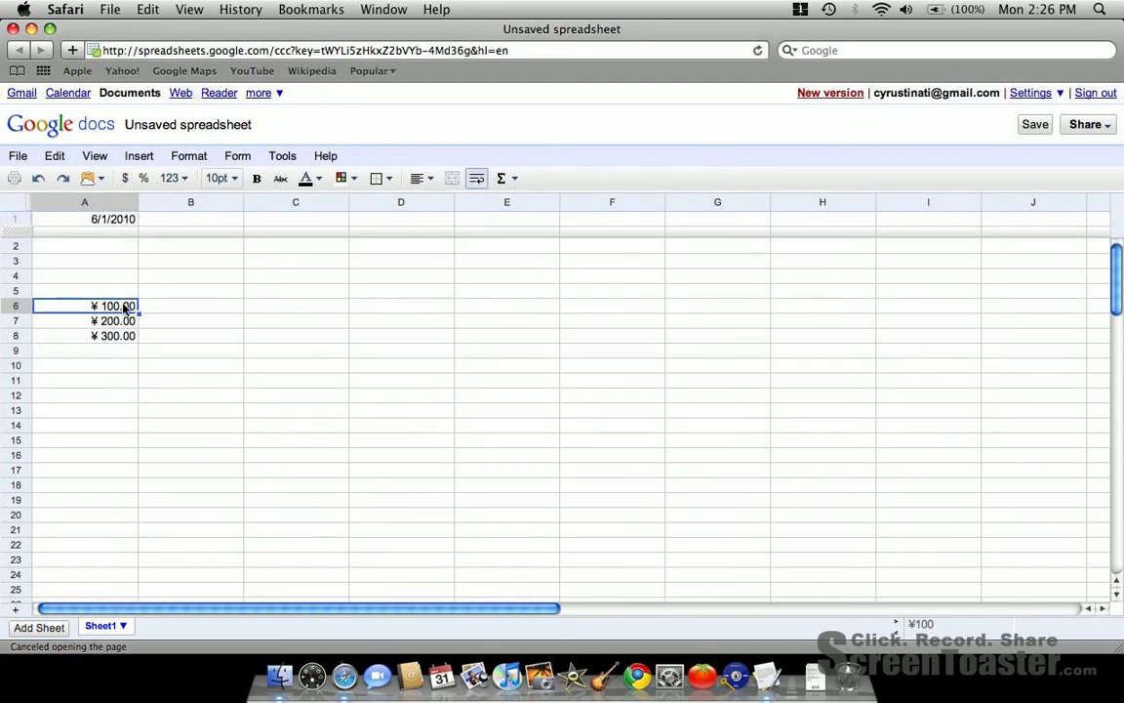
# - Try to total cells A6 to A8 in cell A9 with the formula =sum(a_6,a_7,a_8), and clear the cell
pyautogui.click(115, 353)
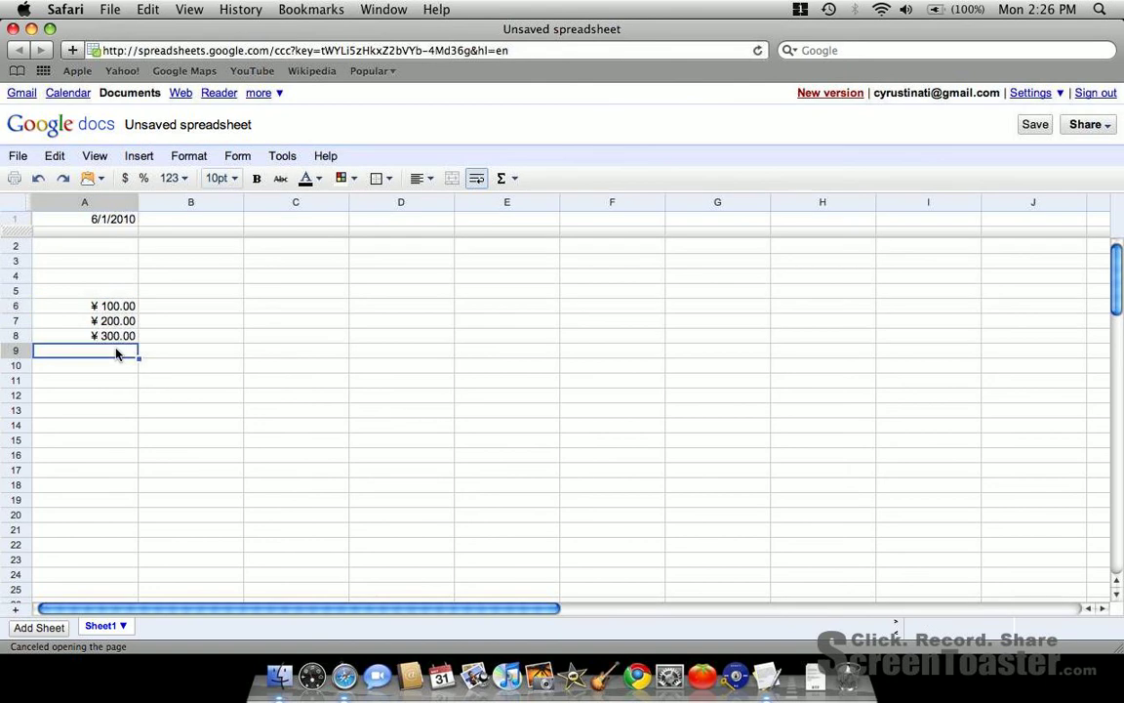
pyautogui.write('=')
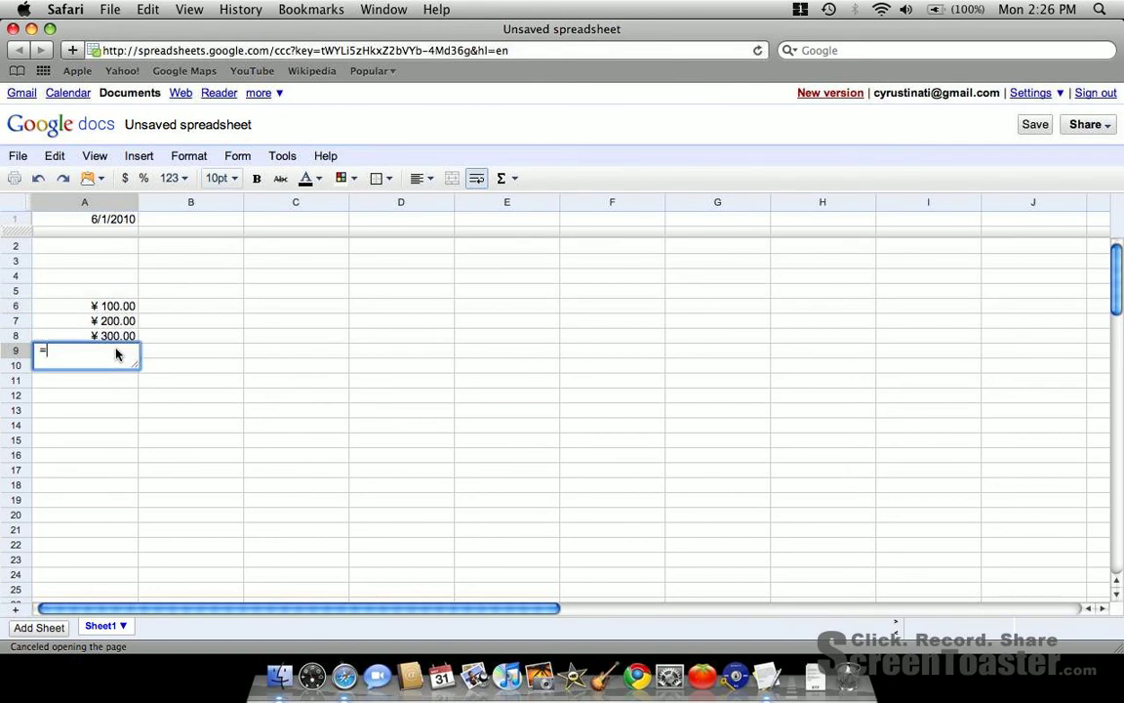
pyautogui.write('sum')
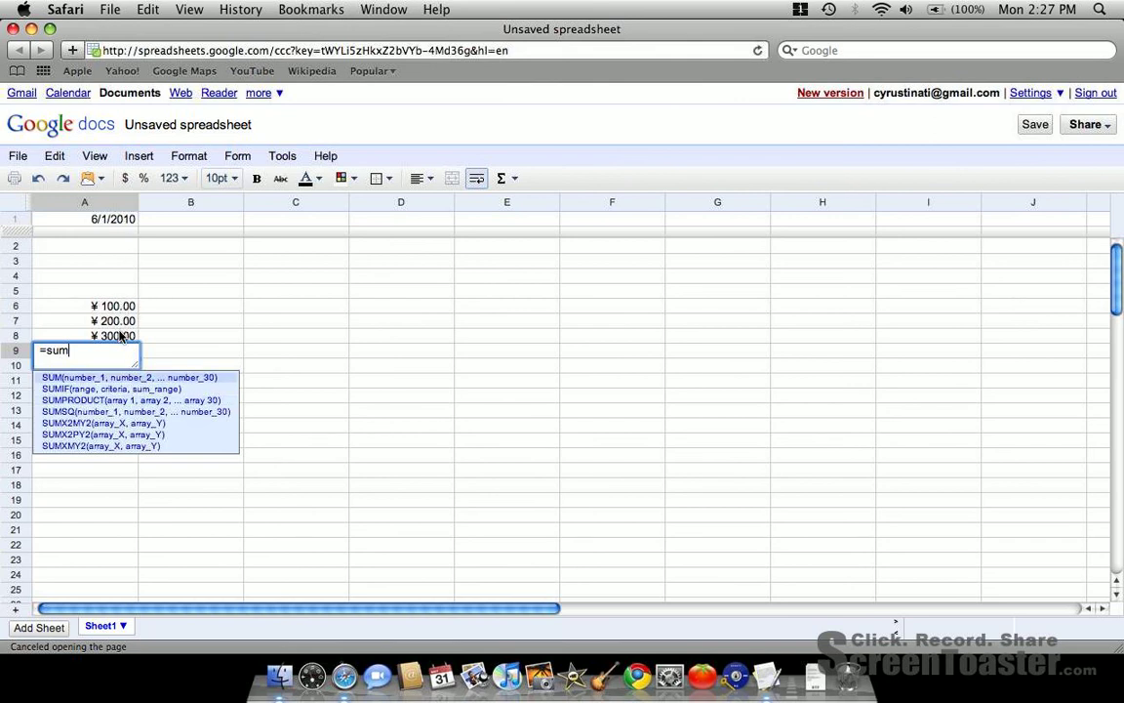
pyautogui.write('(a')
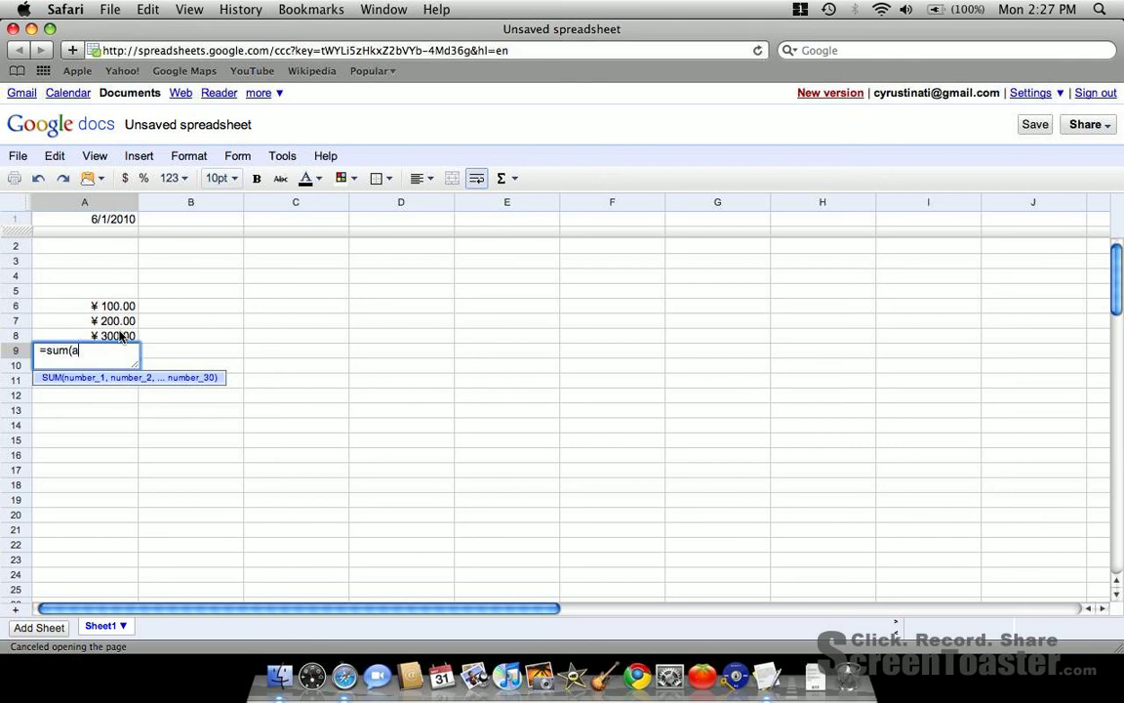
pyautogui.write('_6,a_7,a_8')
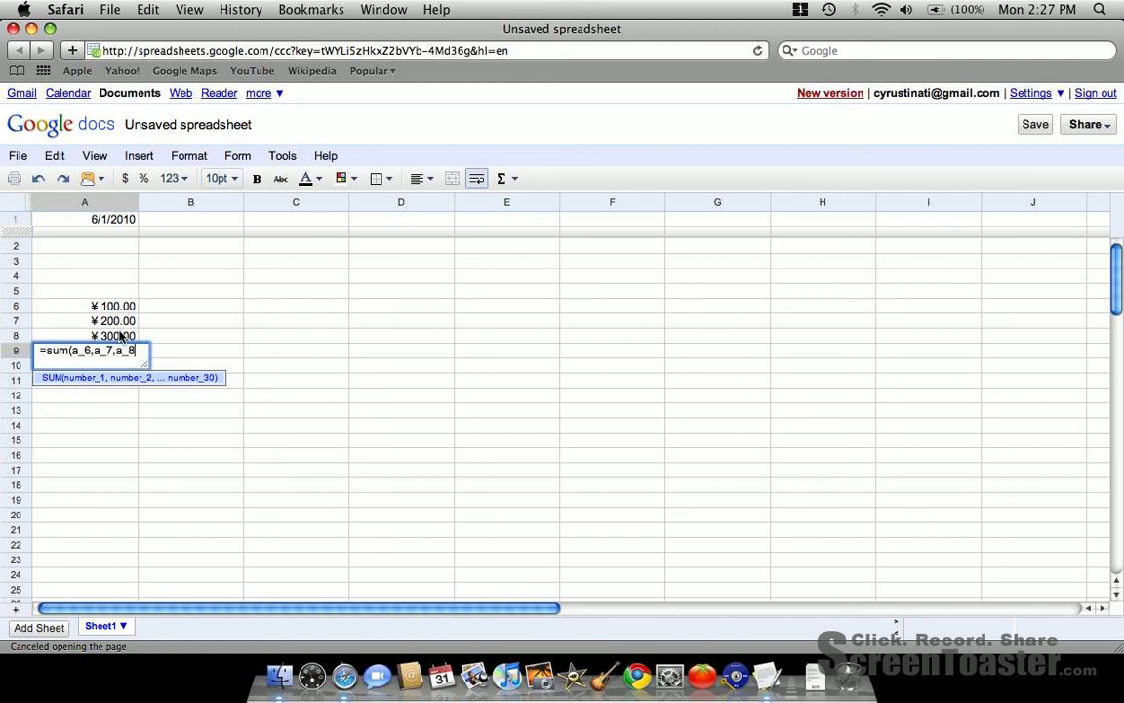
pyautogui.write(')')
pyautogui.press('Return')
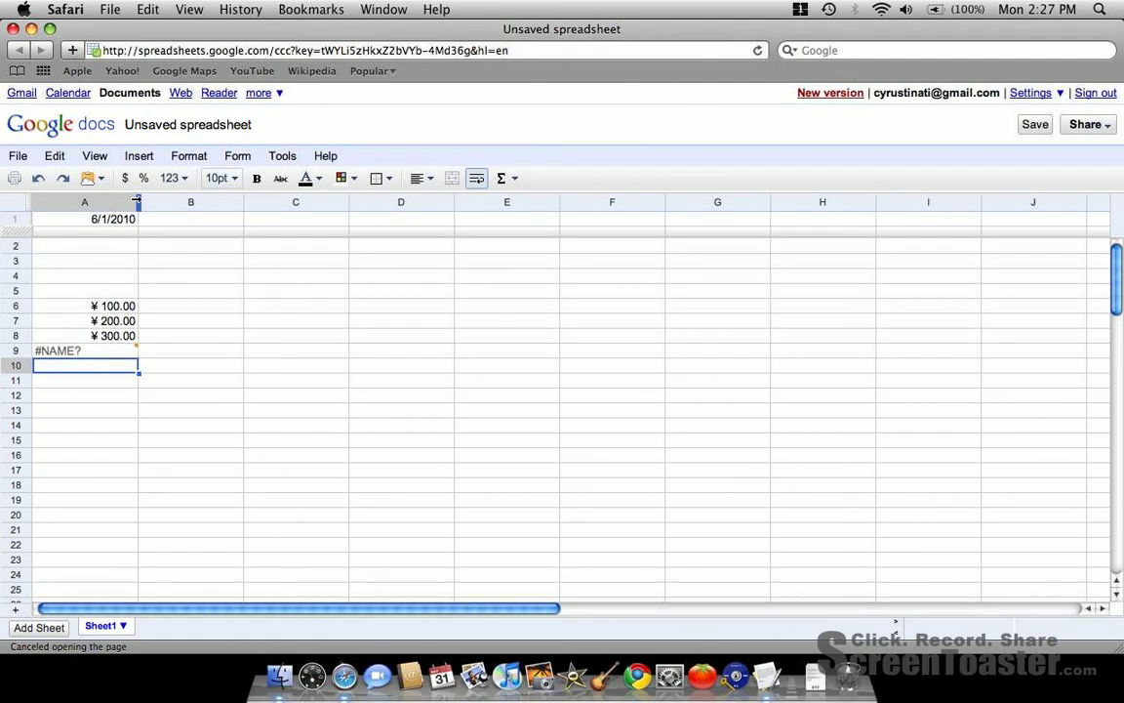
pyautogui.click(111, 353)
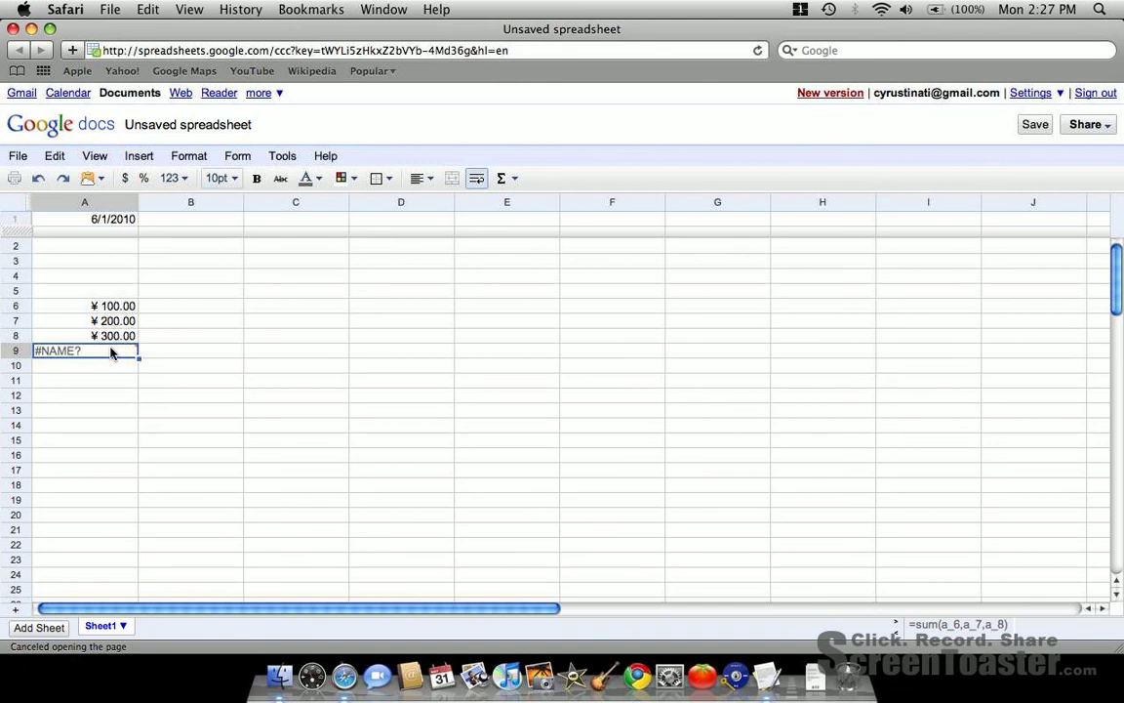
pyautogui.press('Delete')
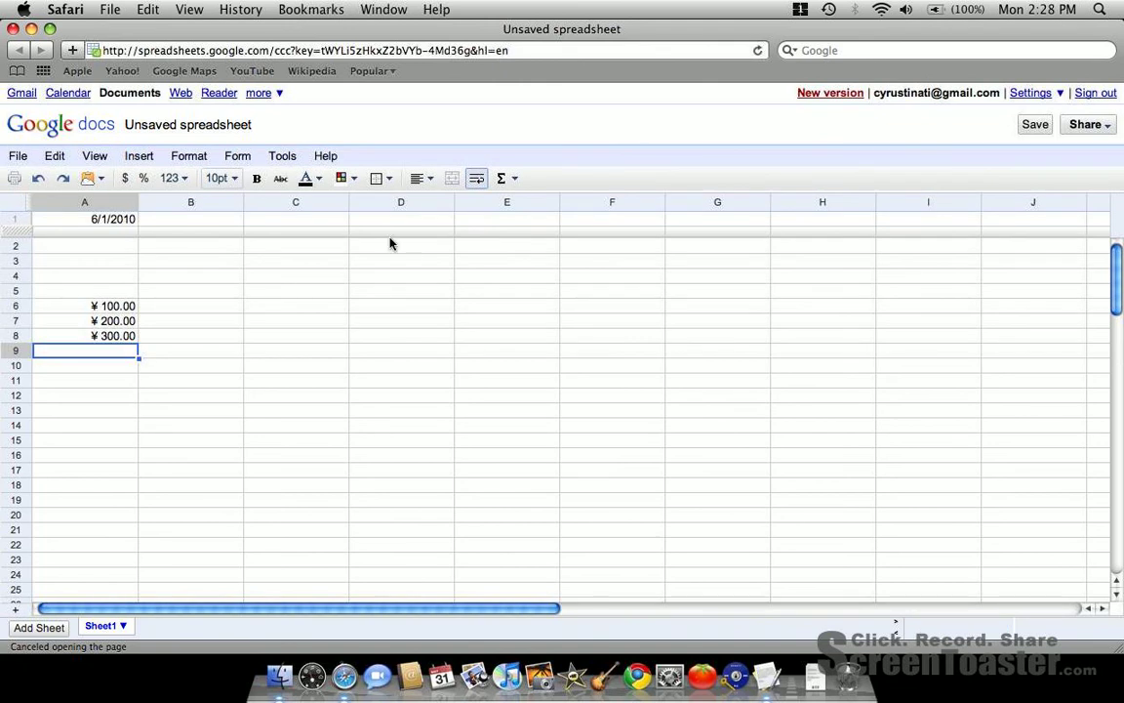
# - Total the three yen amounts in cell A9 with the built-in Sum function, as =SUM(A6,A7,A8)
pyautogui.click(515, 182)
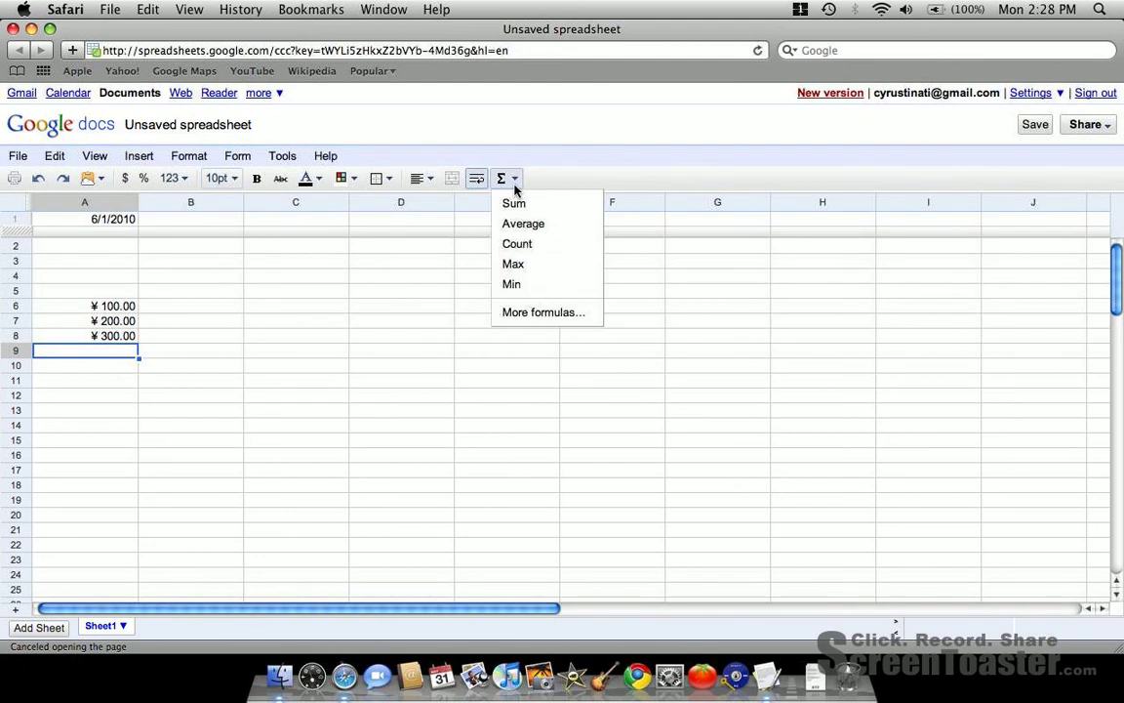
pyautogui.click(515, 203)
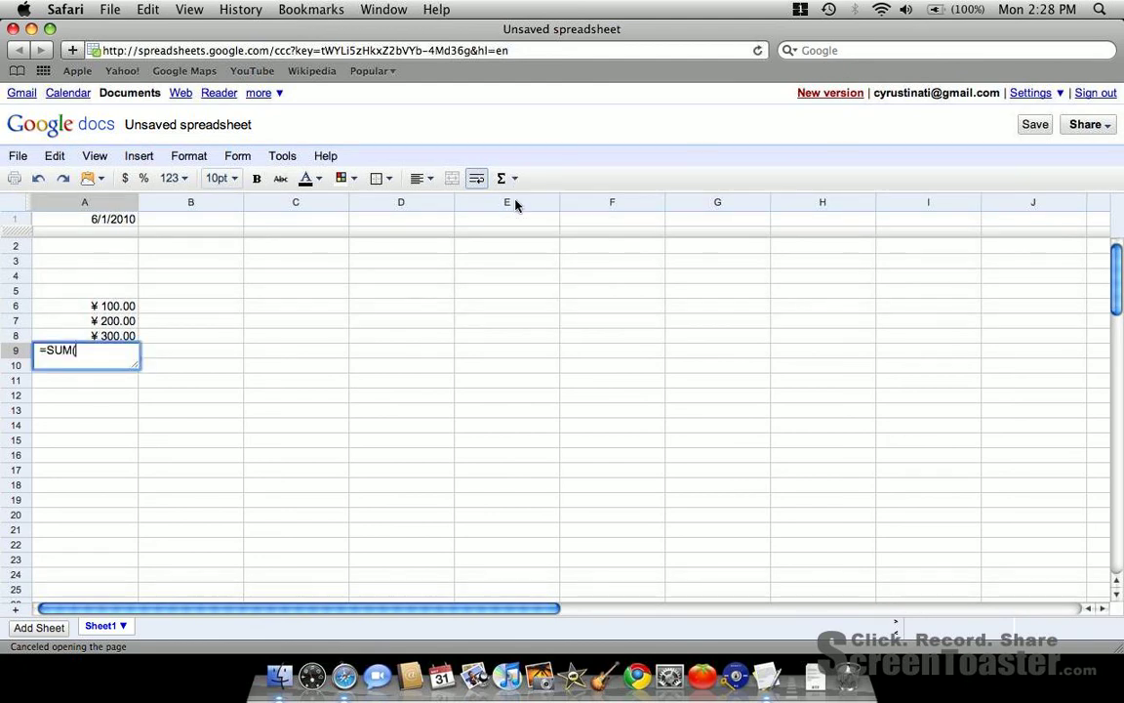
pyautogui.click(132, 306)
pyautogui.write(',')
pyautogui.click(113, 321)
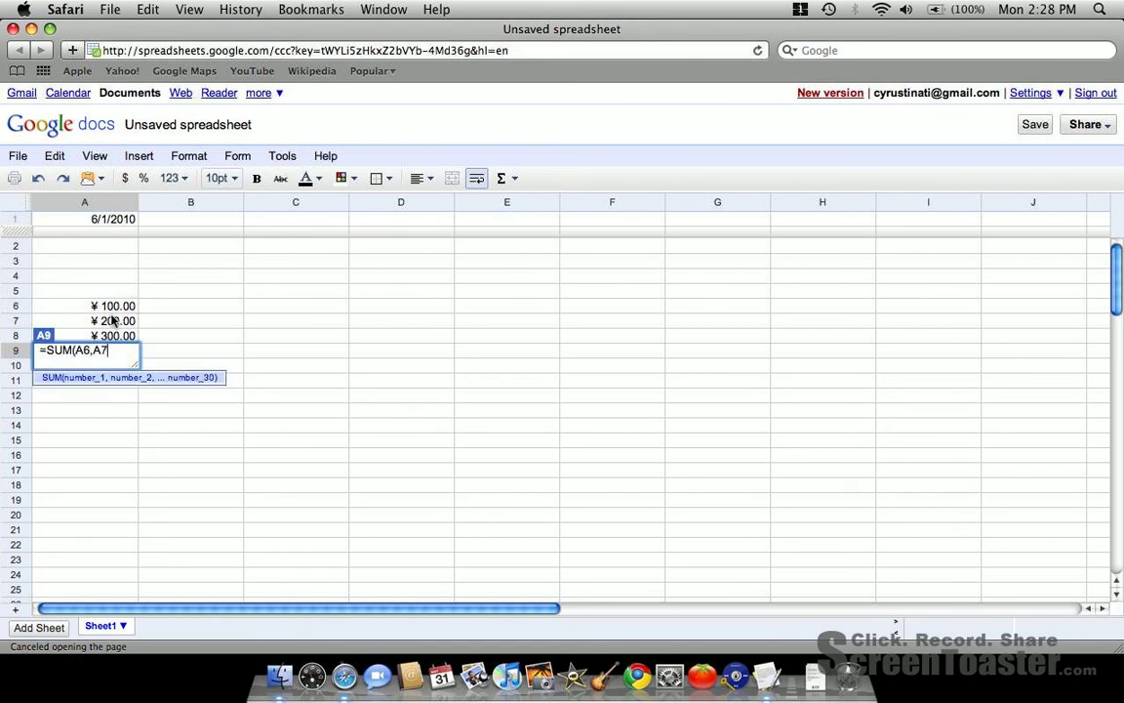
pyautogui.write(',')
pyautogui.click(110, 337)
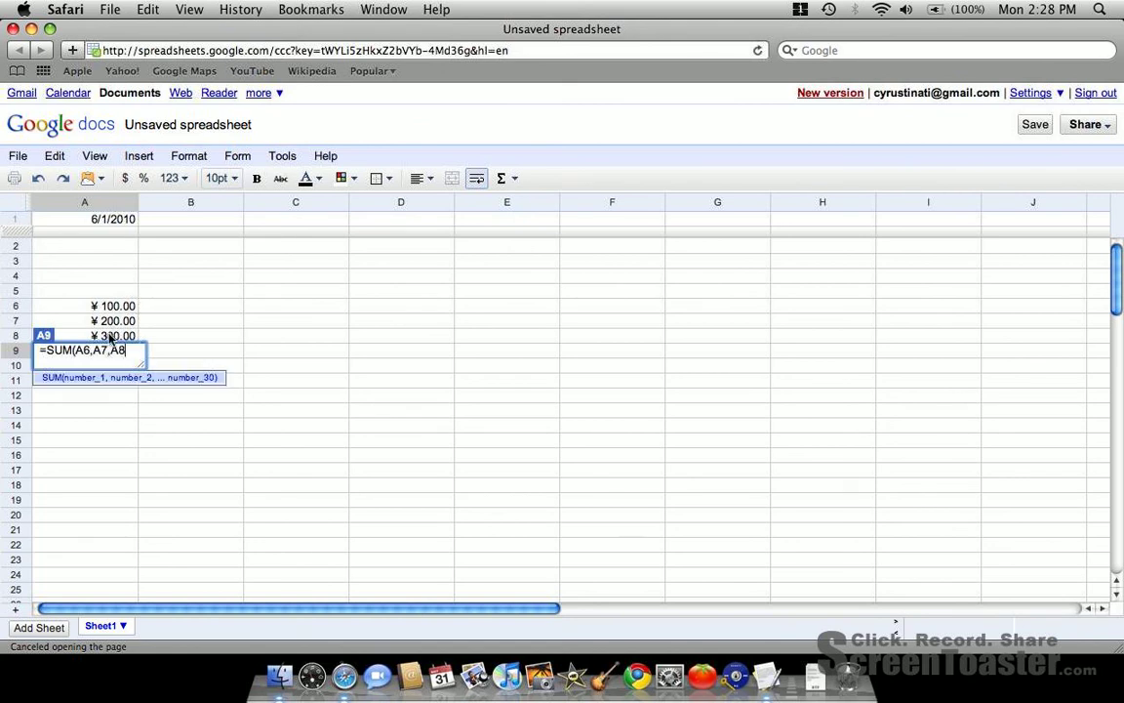
pyautogui.write(')')
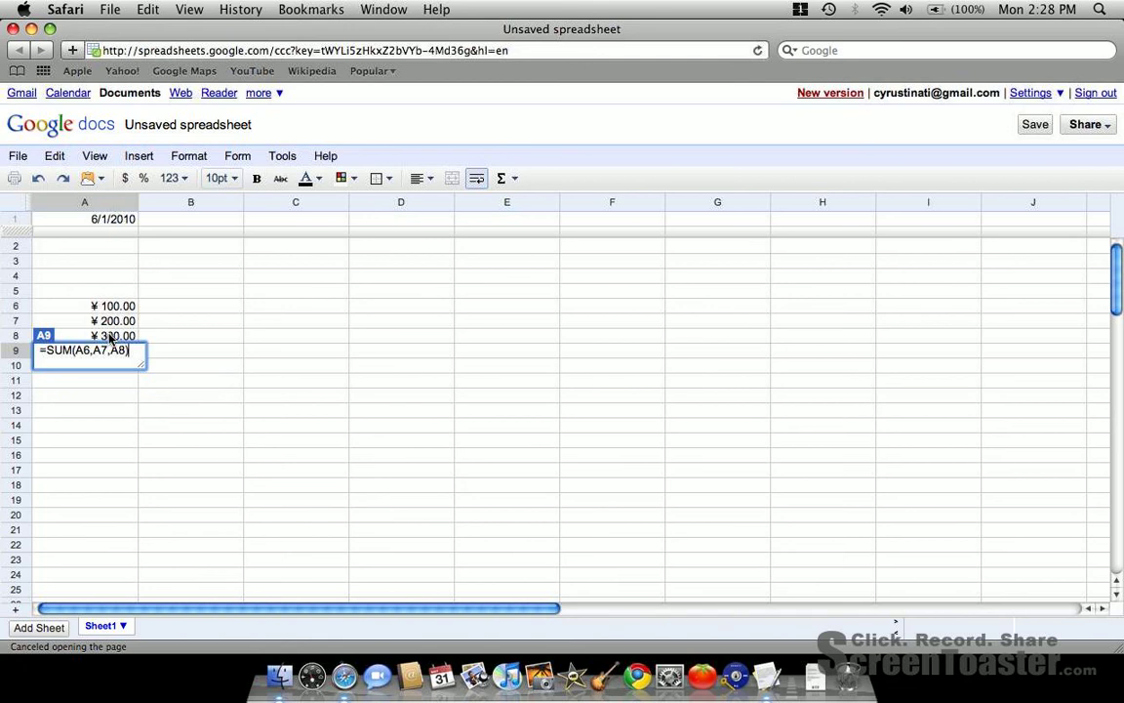
pyautogui.press('Return')
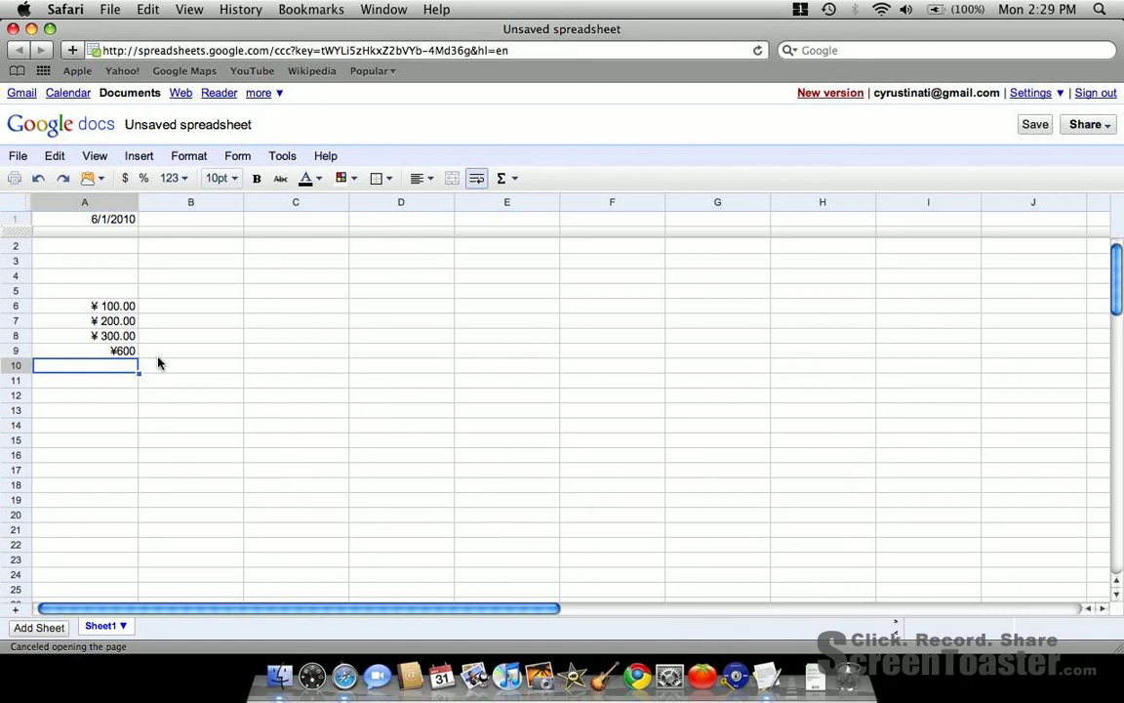
# - Start sharing the unsaved spreadsheet and save it under the name "financial data"
pyautogui.click(1088, 125)
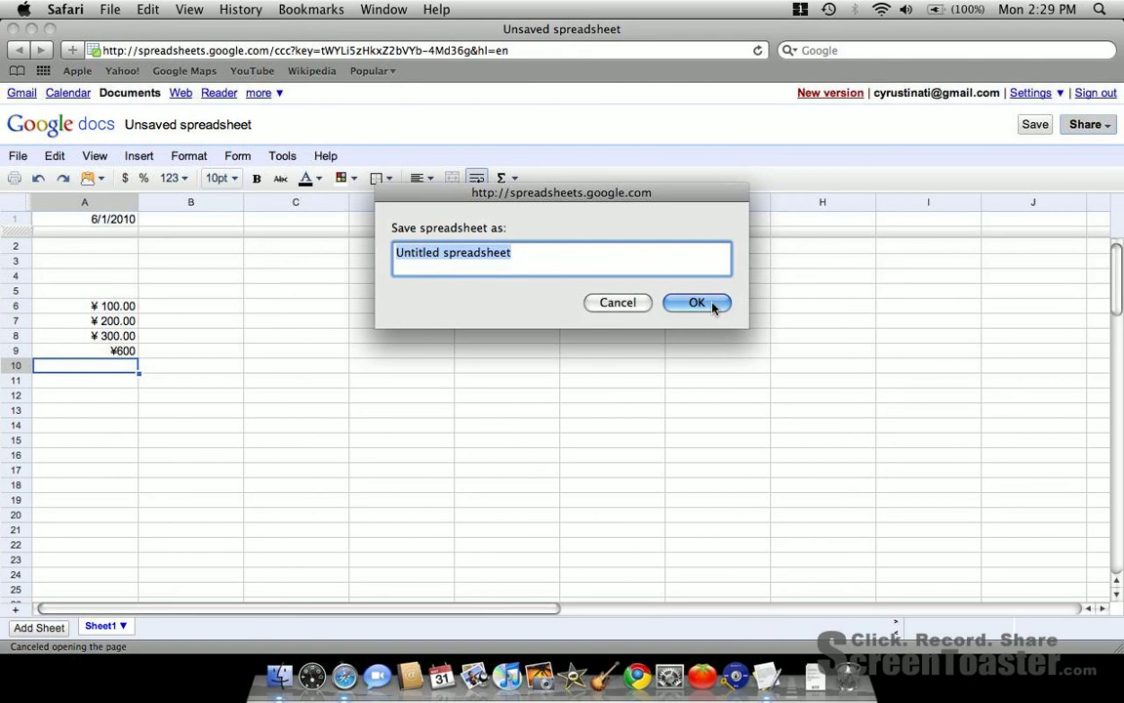
pyautogui.write('fin')
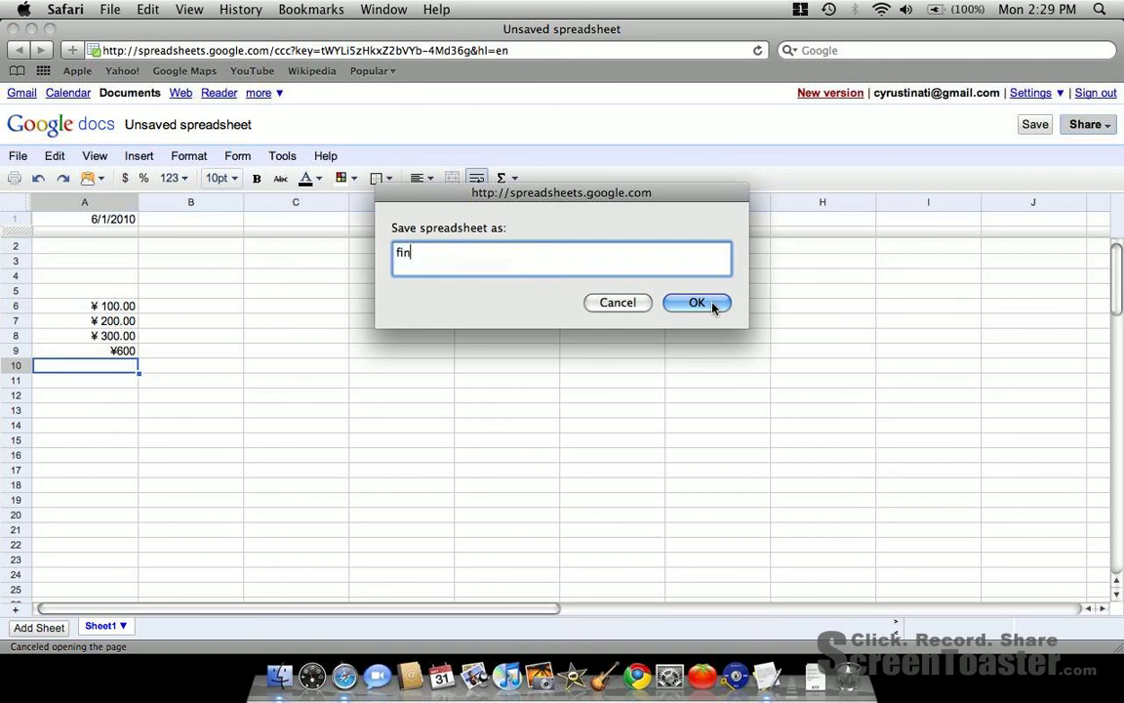
pyautogui.write('ancial data')
pyautogui.click(697, 303)
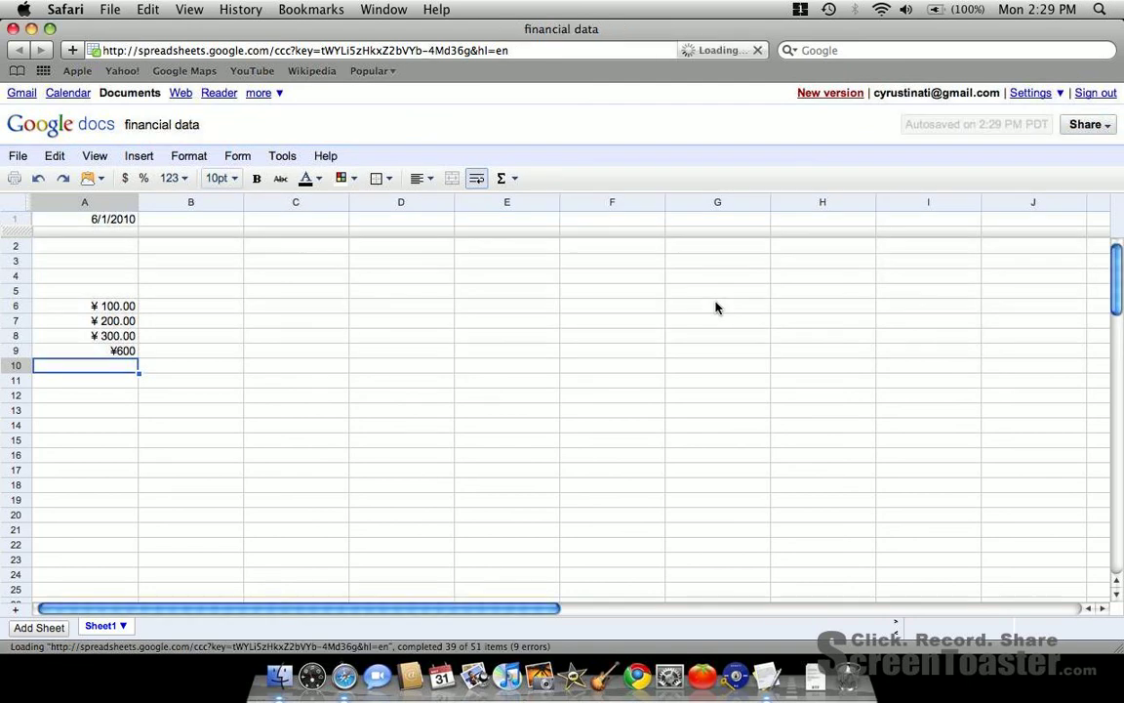
# - Open the sharing options for the spreadsheet
pyautogui.click(1107, 127)
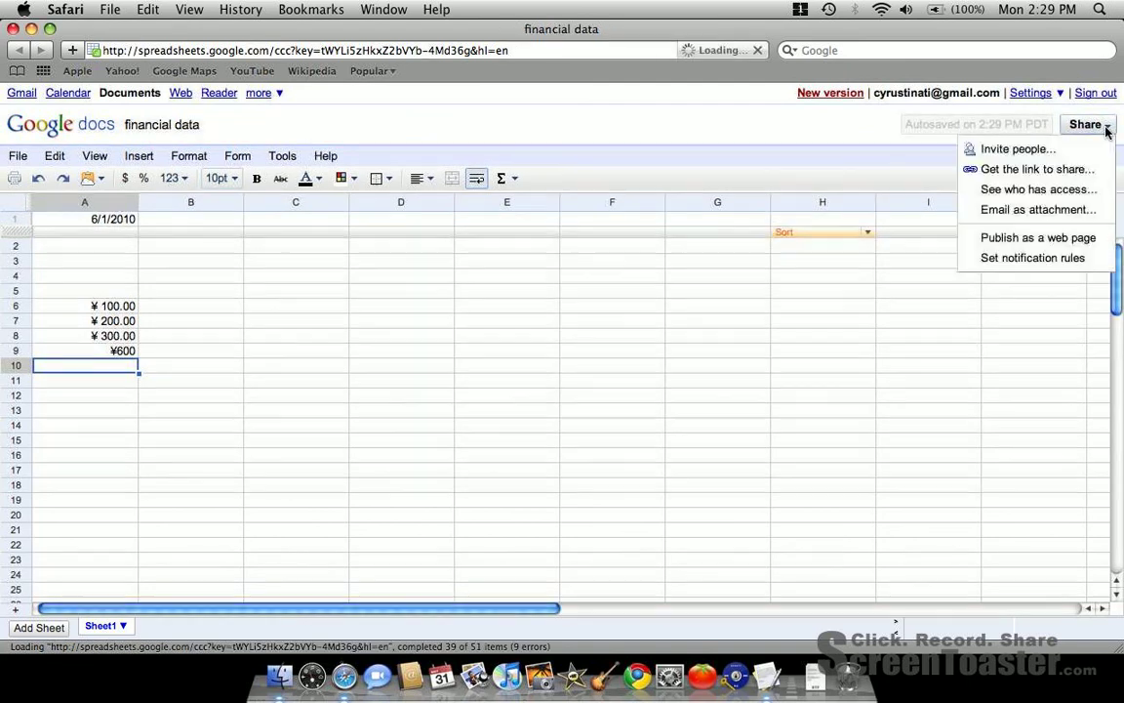